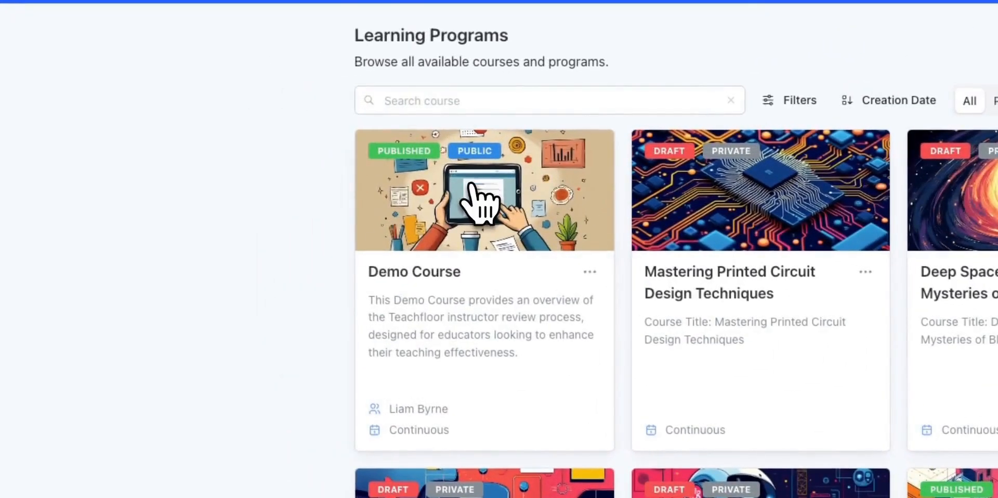
# - Create a lesson named "Instructor Review" in the curriculum of the Demo Course
pyautogui.click(479, 200)
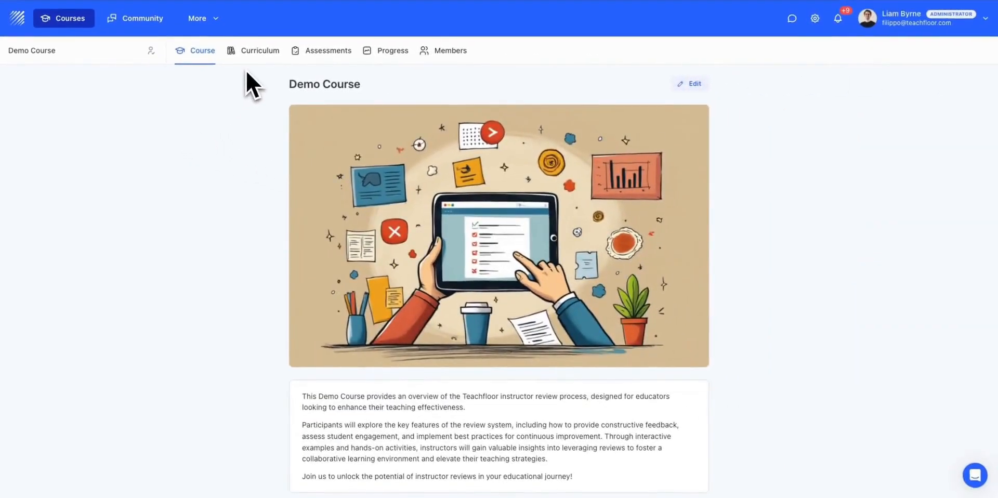
pyautogui.click(252, 50)
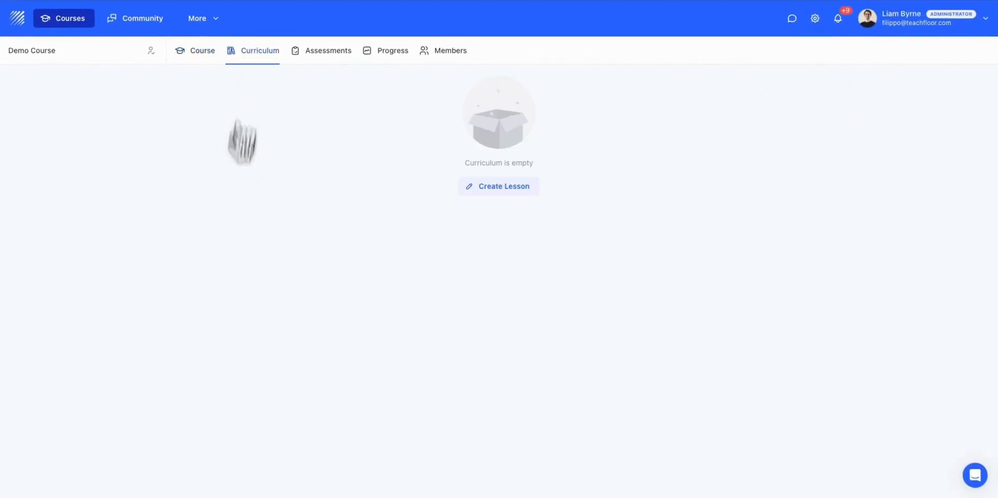
pyautogui.click(490, 189)
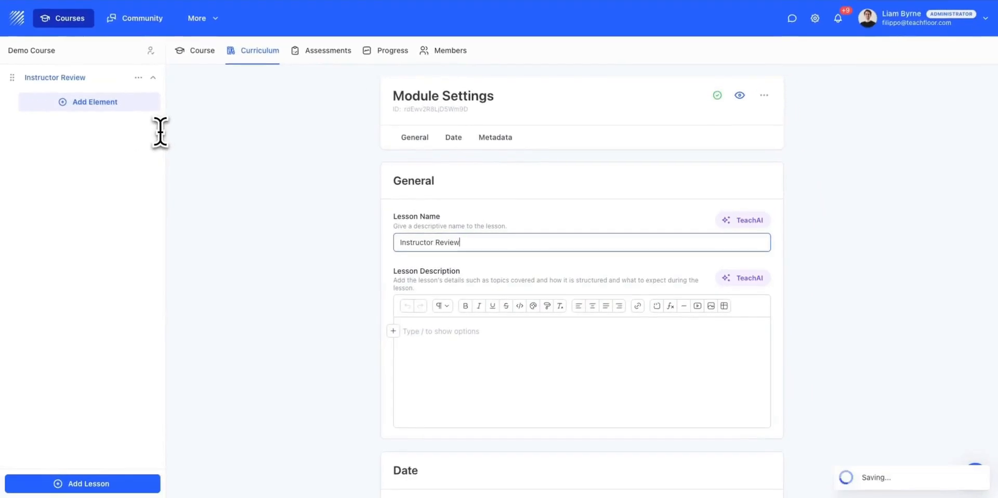
# - Add the Instructor Review Sequence with submission, rubric review and feedback reflection to the Instructor Review lesson
pyautogui.click(118, 106)
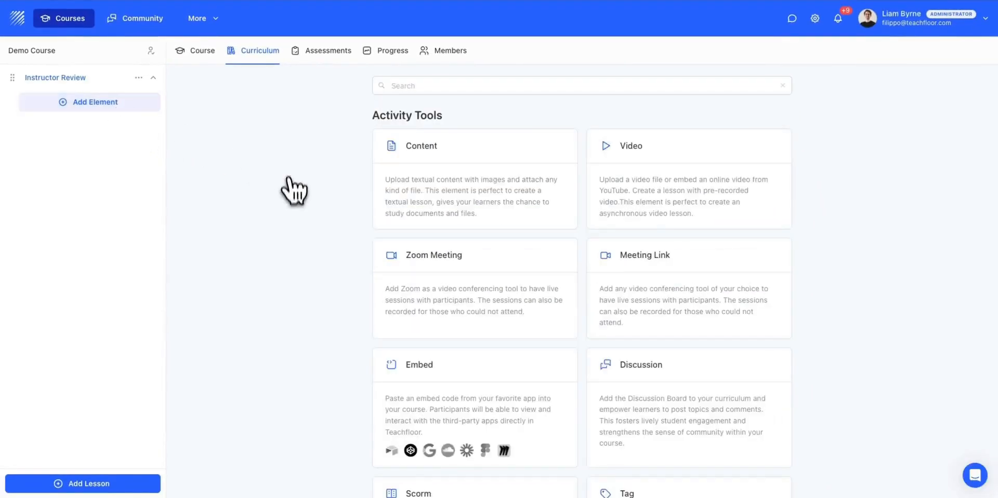
pyautogui.scroll(-10, 296, 255)
pyautogui.scroll(-5, 300, 257)
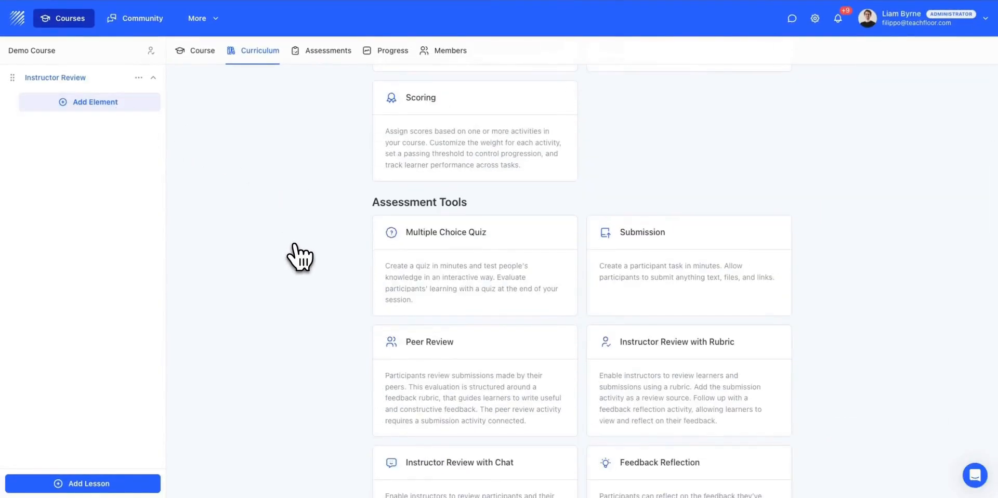
pyautogui.scroll(-1, 300, 257)
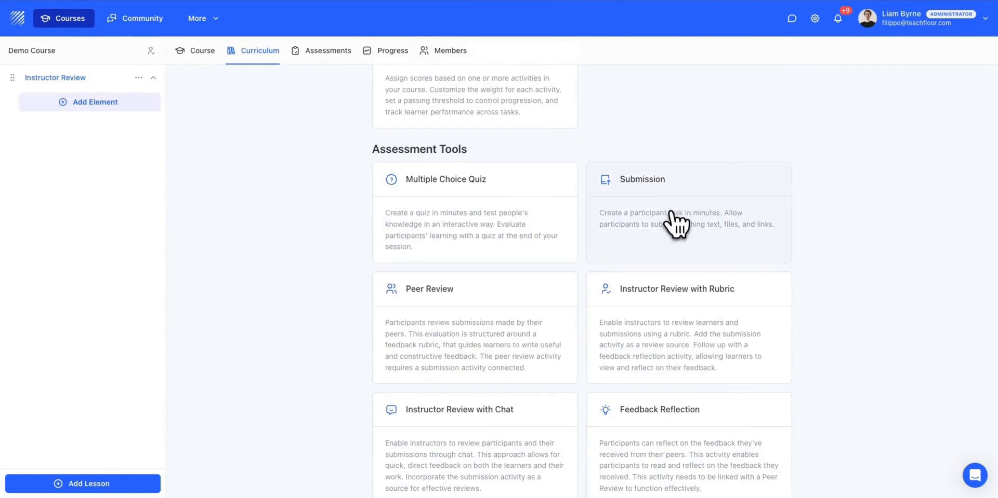
pyautogui.scroll(-4, 717, 316)
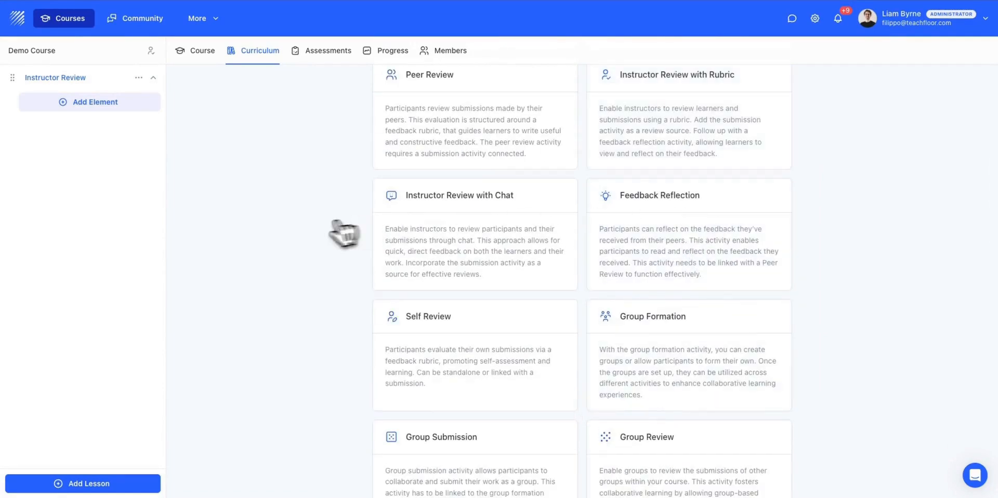
pyautogui.scroll(-7, 526, 263)
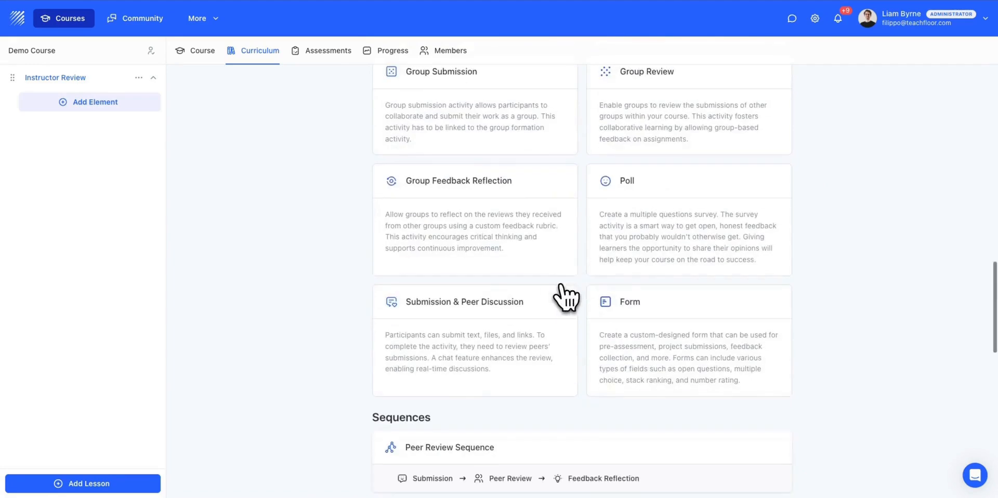
pyautogui.scroll(-3, 307, 348)
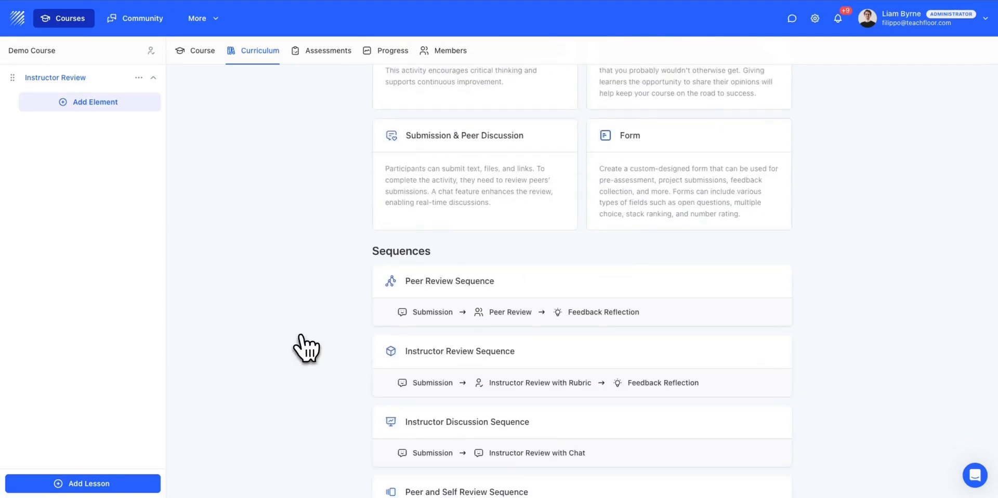
pyautogui.scroll(-1, 307, 358)
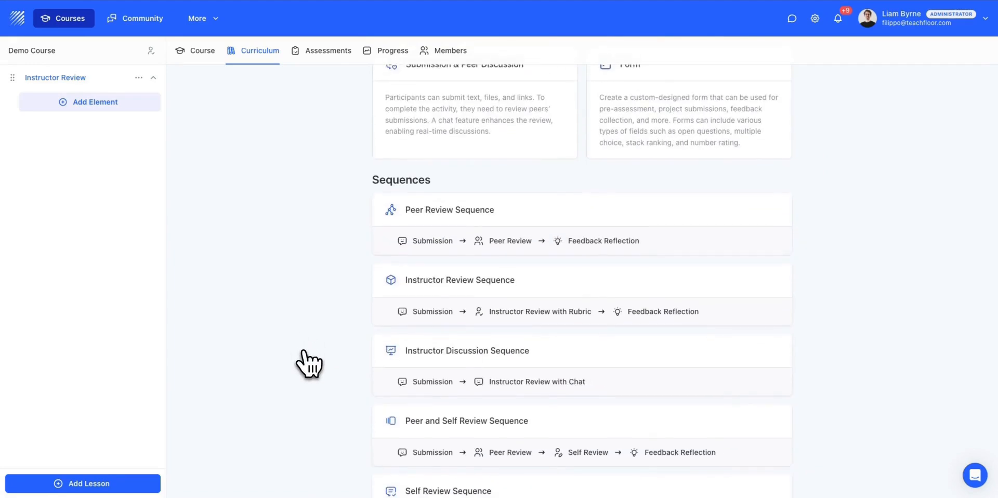
pyautogui.click(550, 301)
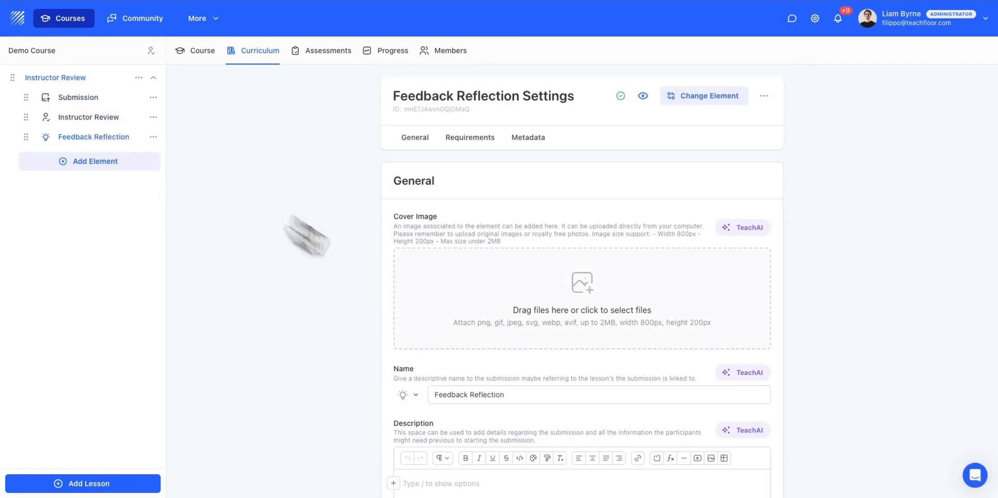
# - Look through the Feedback Reflection and Submission settings, ending in the submission's question editor
pyautogui.scroll(-10, 446, 338)
pyautogui.scroll(-6, 311, 359)
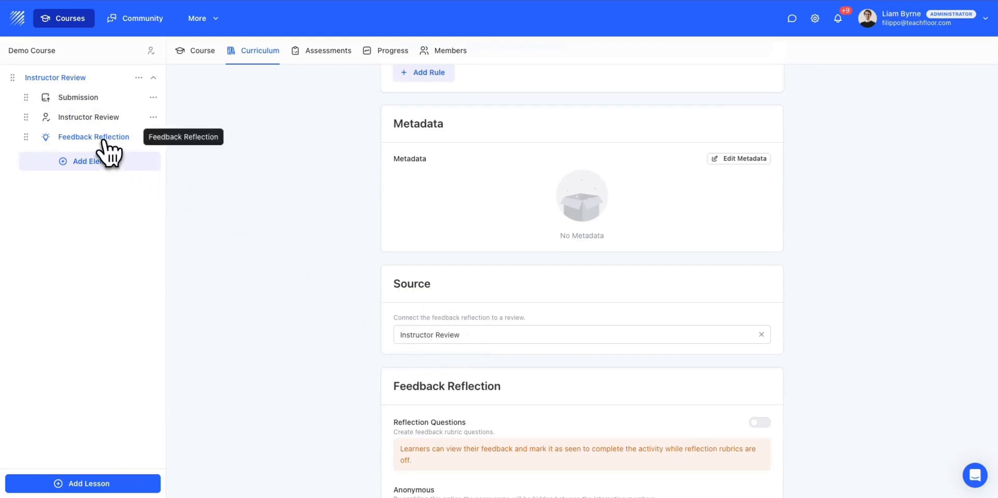
pyautogui.click(76, 98)
pyautogui.scroll(-7, 322, 423)
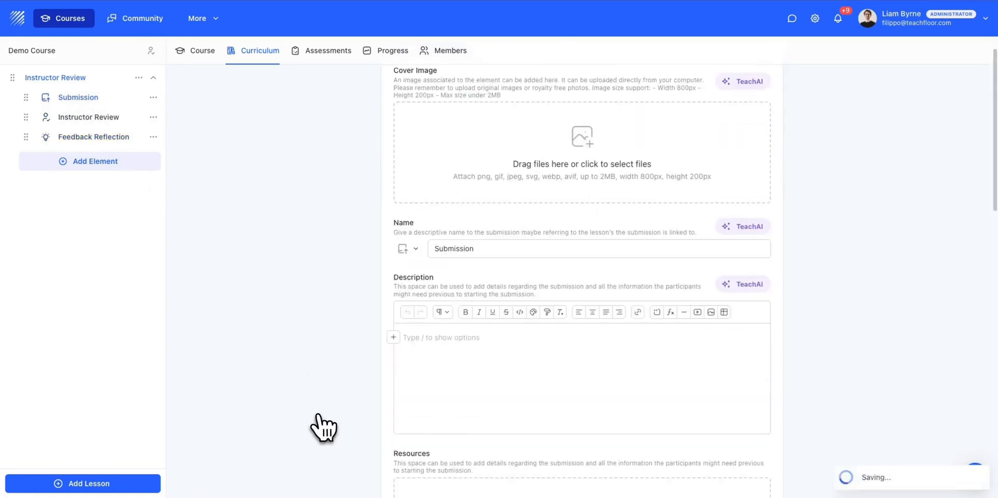
pyautogui.scroll(-10, 322, 427)
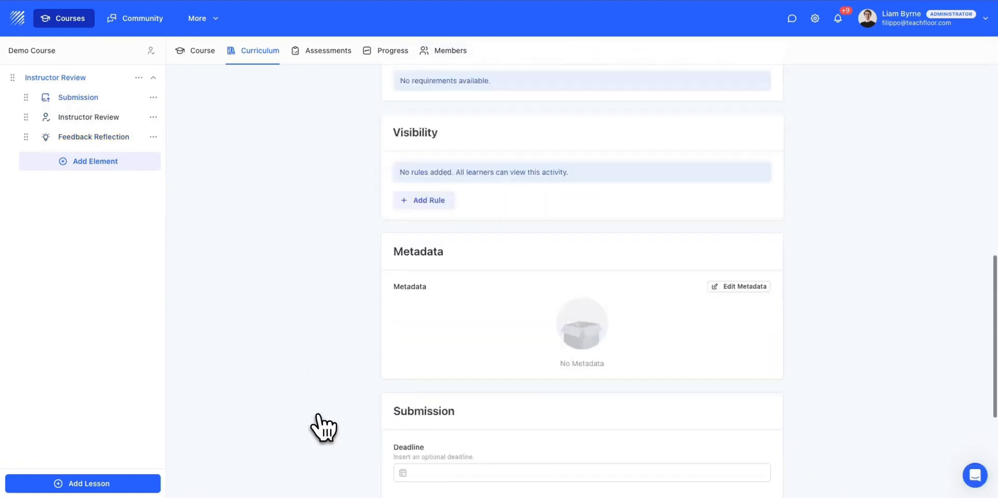
pyautogui.scroll(-3, 322, 428)
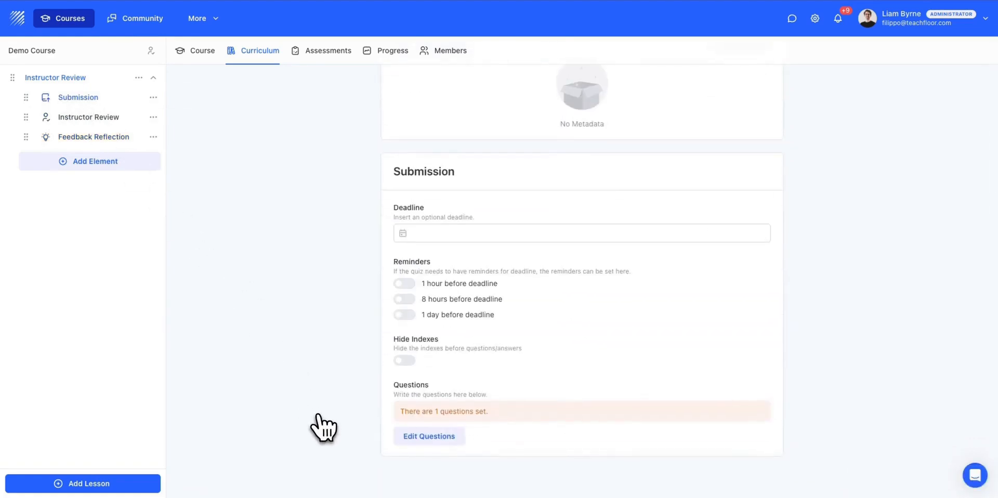
pyautogui.click(436, 438)
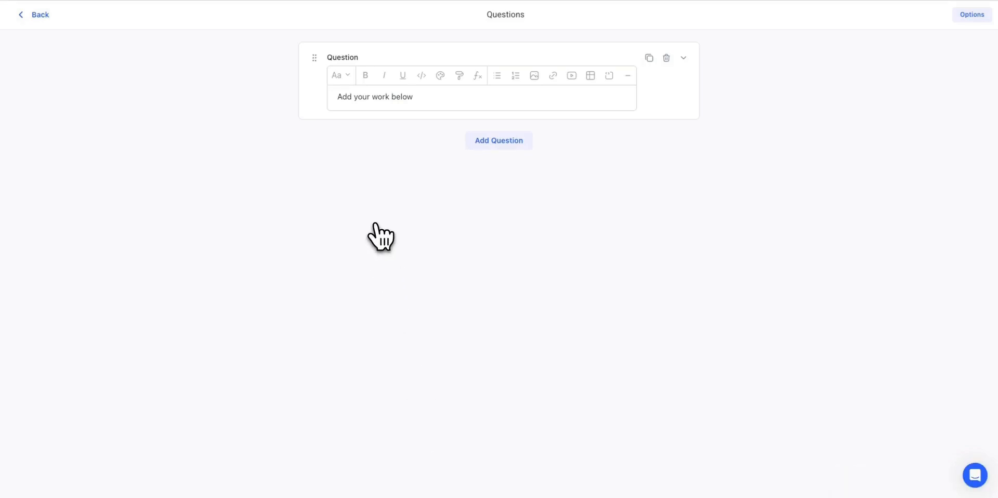
# - Try out a second submission question with File Upload enabled, delete it and return to the Submission settings
pyautogui.click(496, 141)
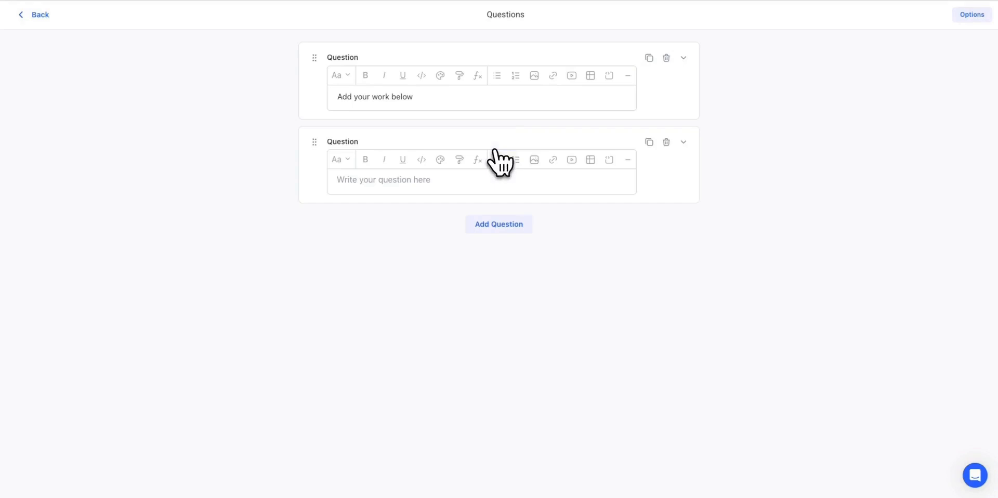
pyautogui.click(683, 141)
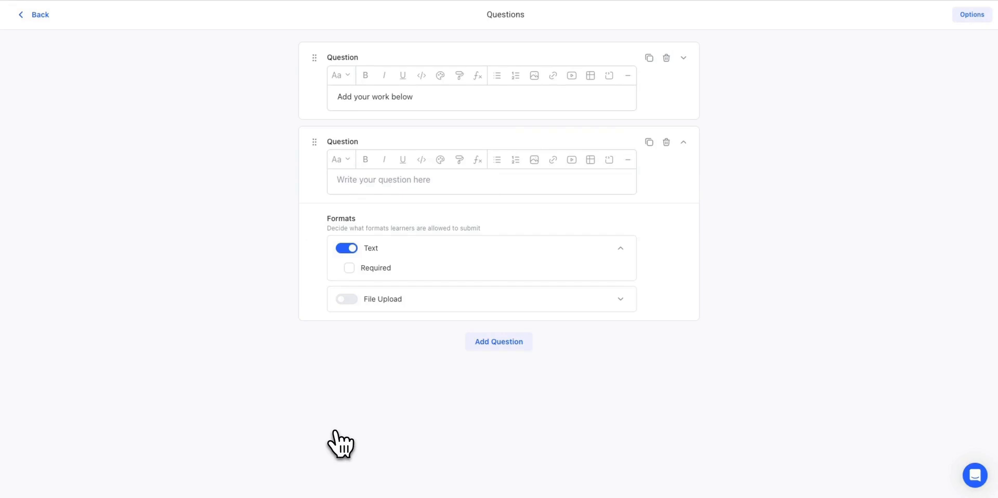
pyautogui.click(347, 299)
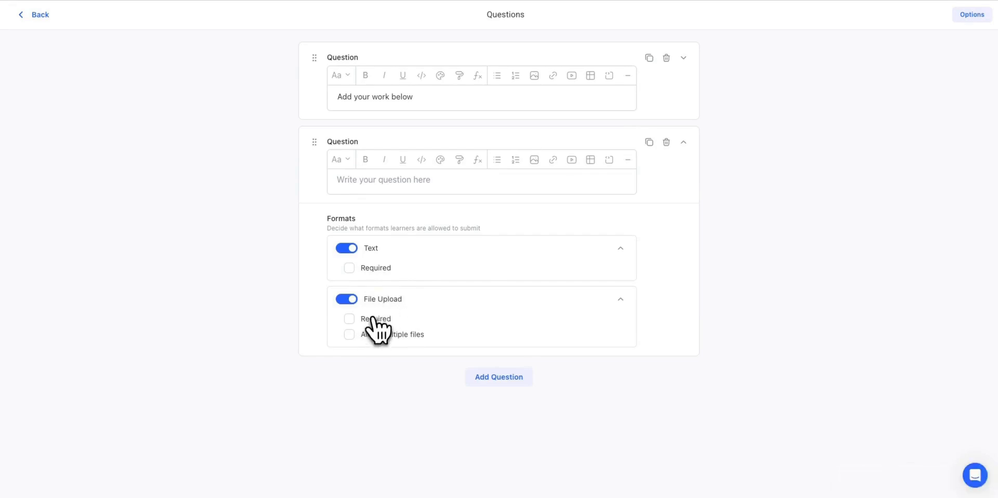
pyautogui.click(667, 142)
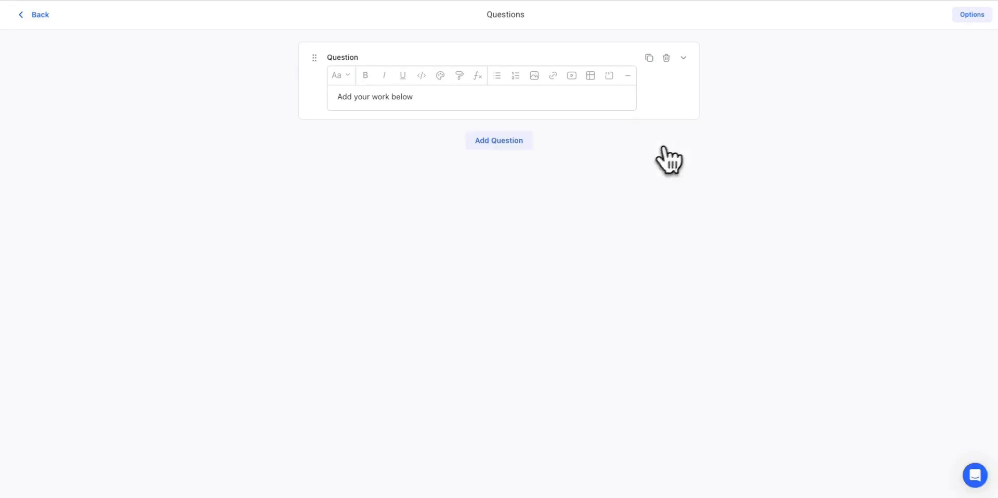
pyautogui.click(37, 15)
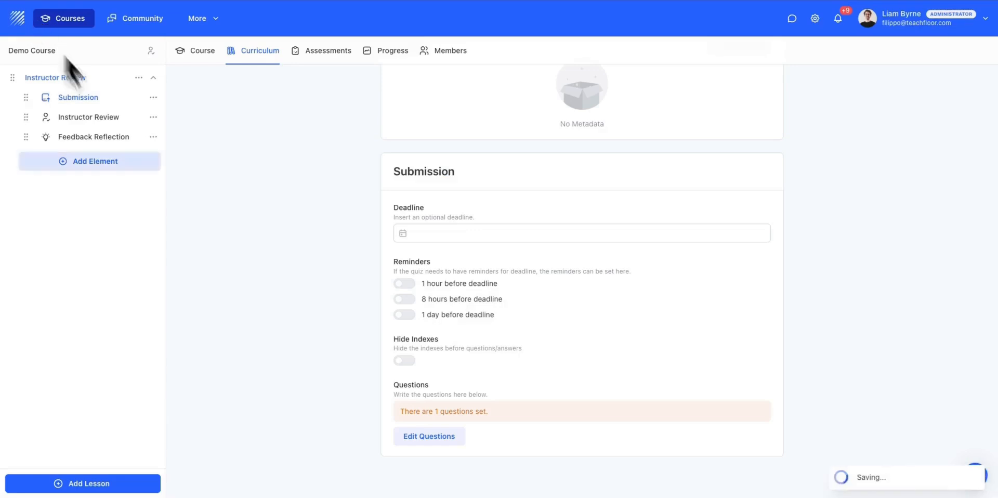
# - Add a Numeric Rating question to the review questions of the Instructor Review activity
pyautogui.click(95, 120)
pyautogui.scroll(-5, 323, 357)
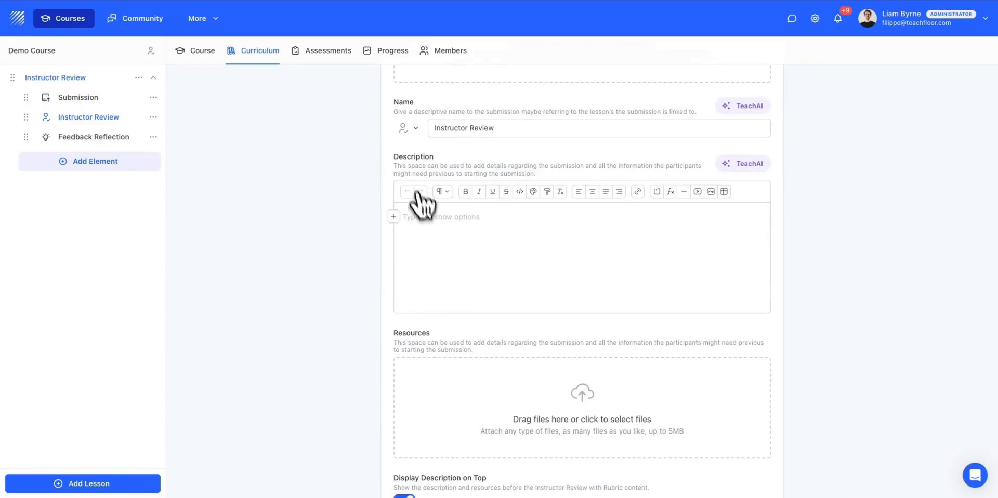
pyautogui.scroll(3, 475, 327)
pyautogui.scroll(-5, 457, 182)
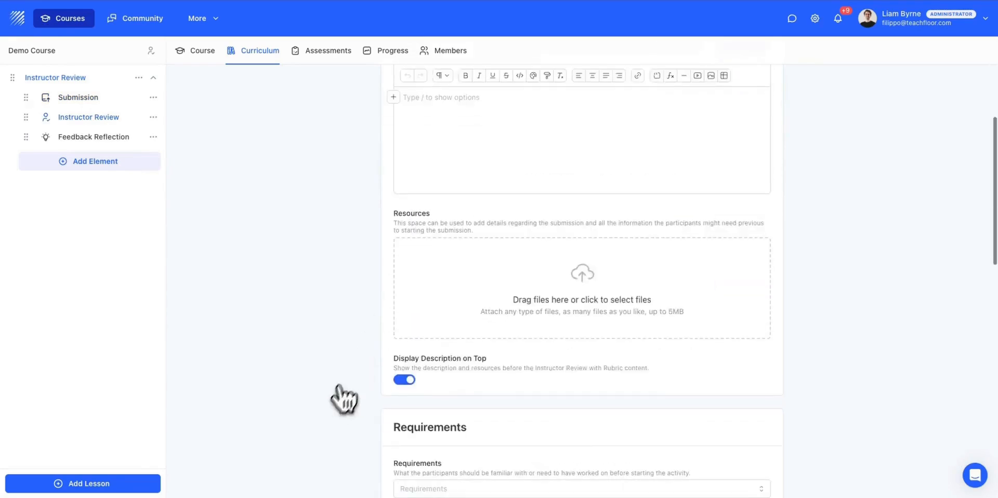
pyautogui.scroll(-10, 307, 300)
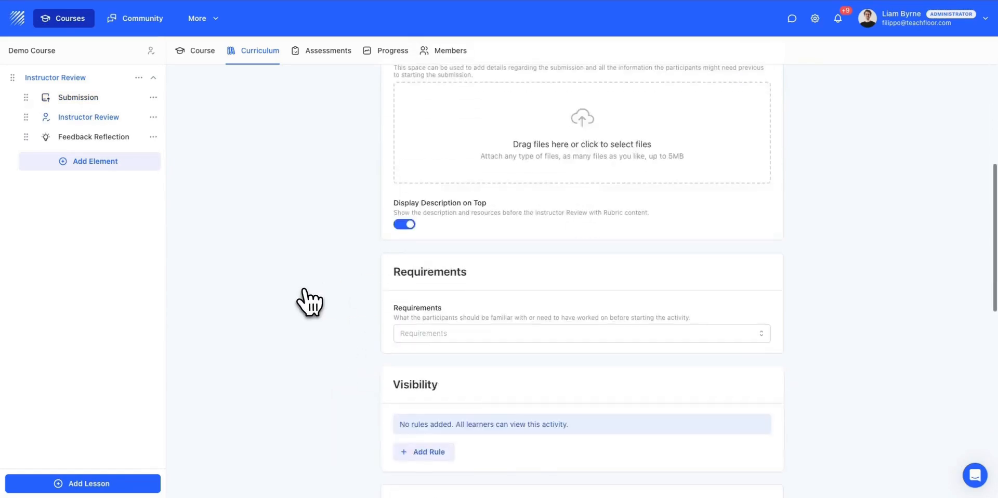
pyautogui.scroll(-5, 309, 302)
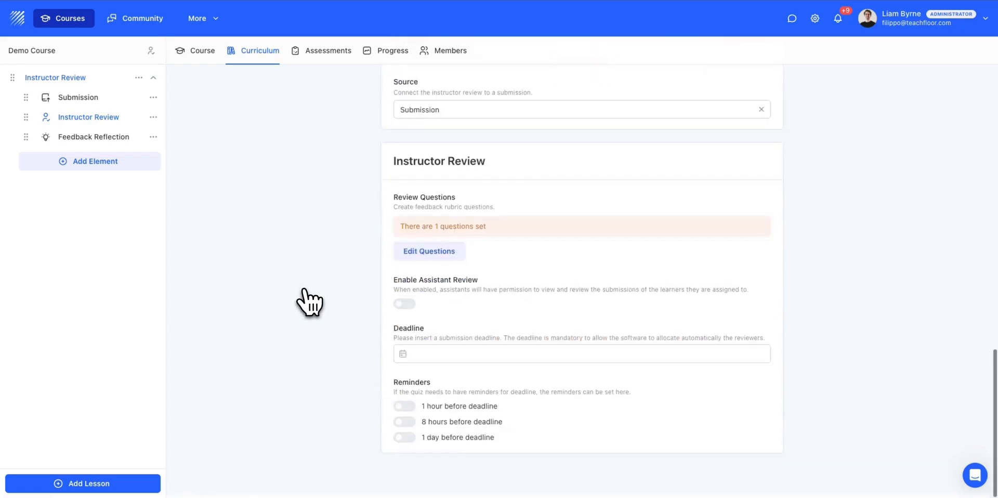
pyautogui.click(457, 260)
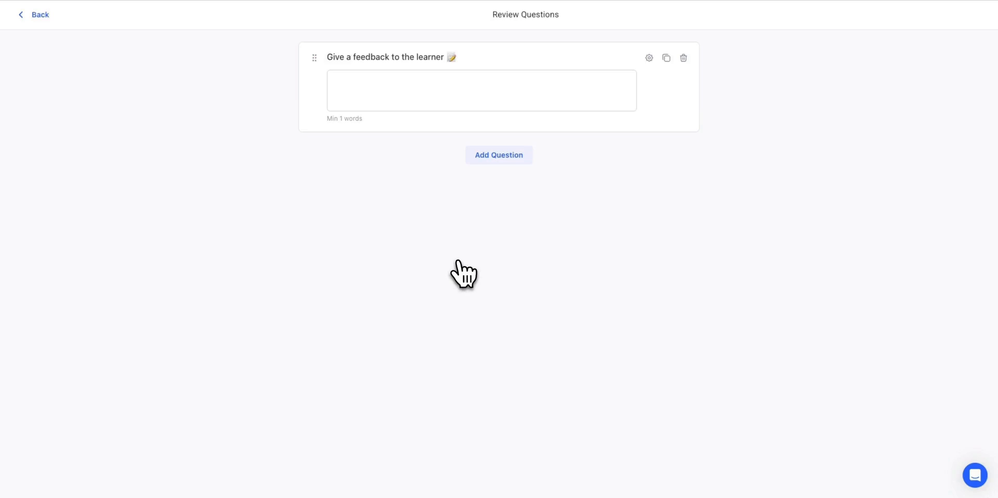
pyautogui.click(526, 156)
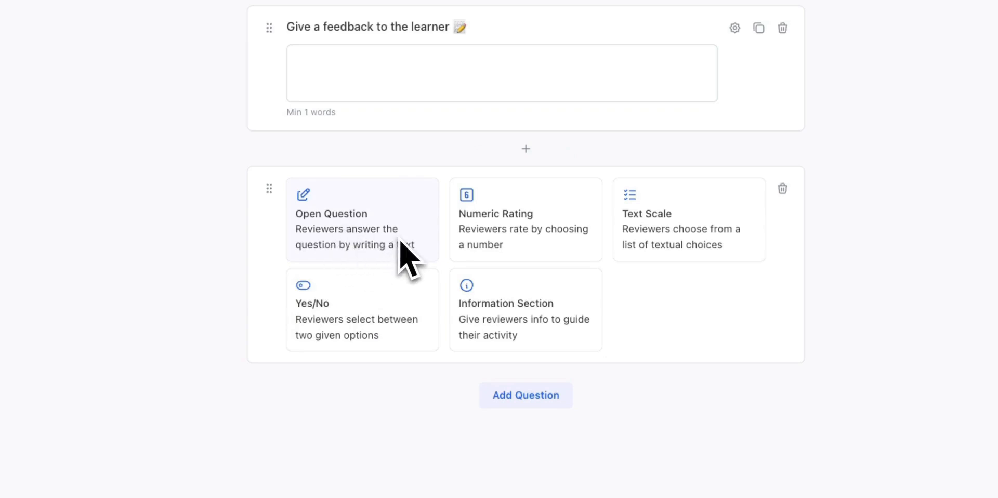
pyautogui.click(515, 234)
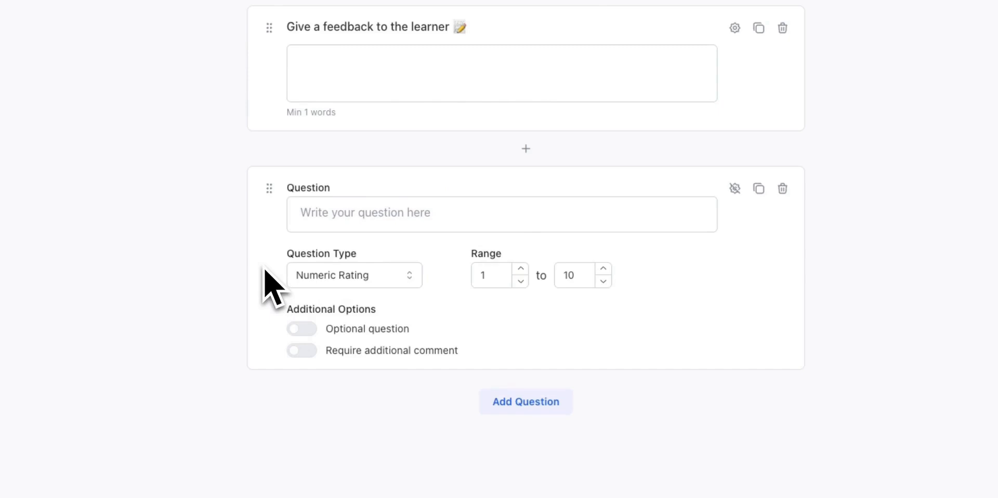
# - Add a Text Scale question and a Yes/No question below the numeric rating question
pyautogui.click(556, 403)
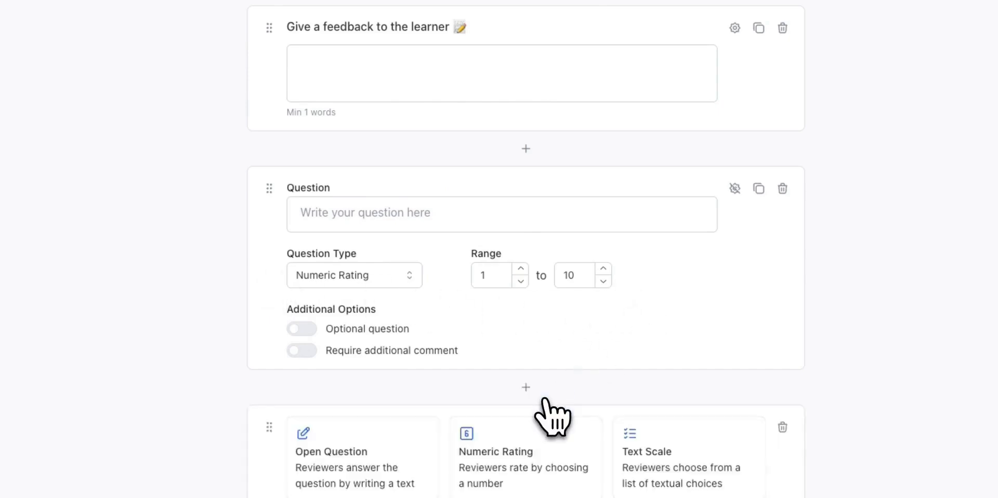
pyautogui.scroll(-1, 598, 427)
pyautogui.click(647, 453)
pyautogui.scroll(-3, 598, 457)
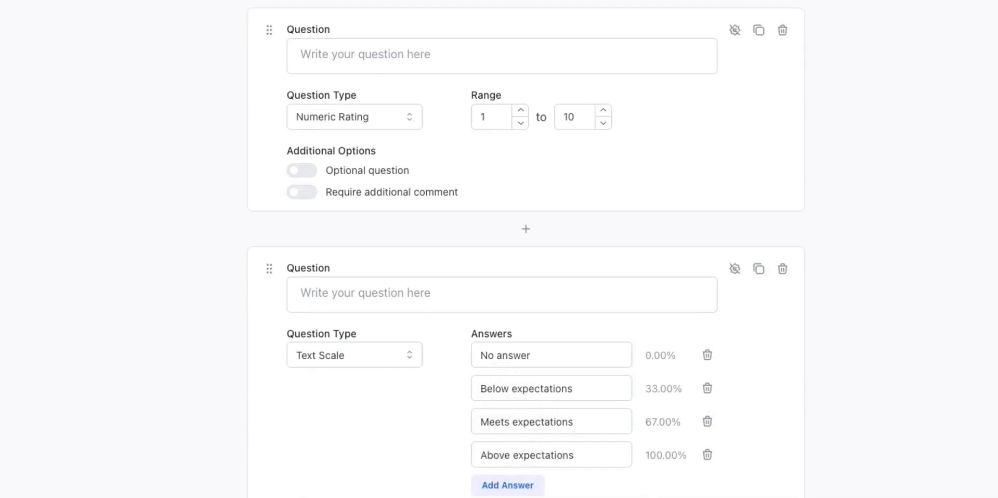
pyautogui.scroll(-5, 526, 311)
pyautogui.click(363, 492)
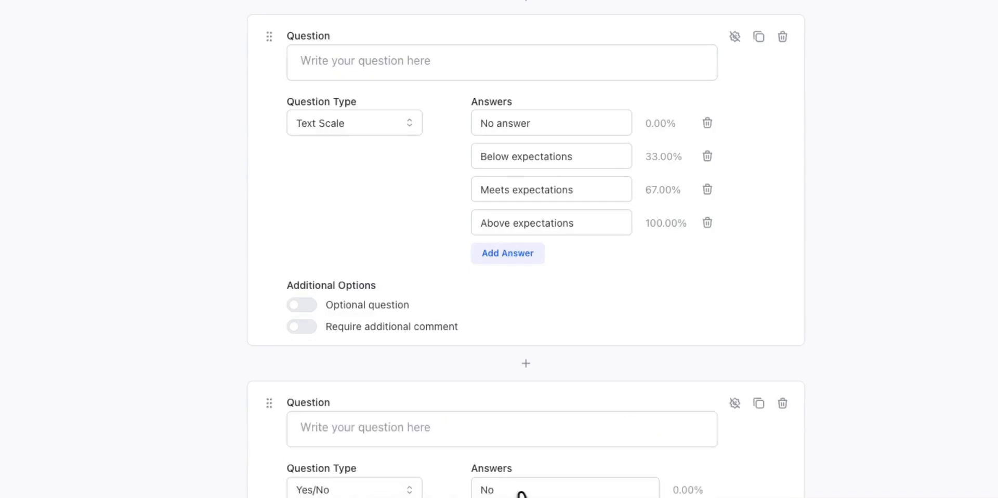
# - Delete the Yes/No and Text Scale questions from the review questions
pyautogui.click(782, 404)
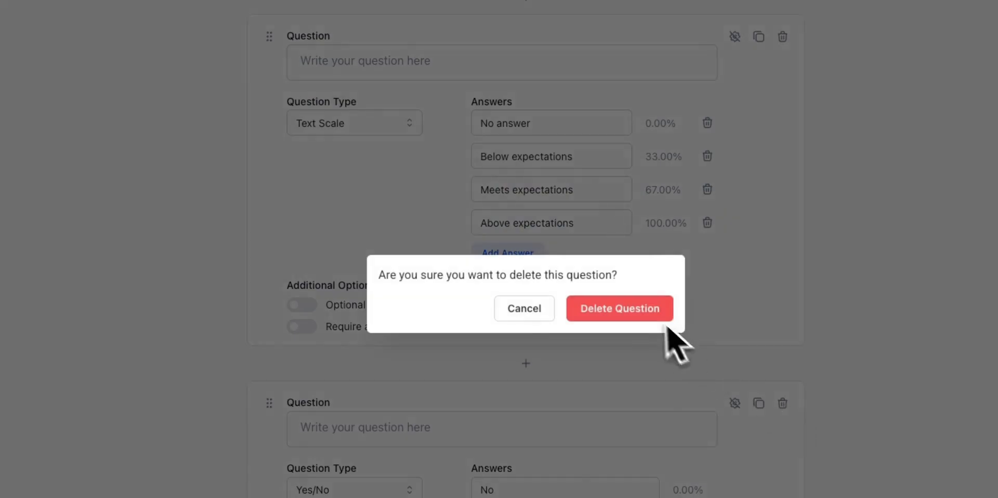
pyautogui.click(648, 311)
pyautogui.click(783, 399)
pyautogui.click(582, 311)
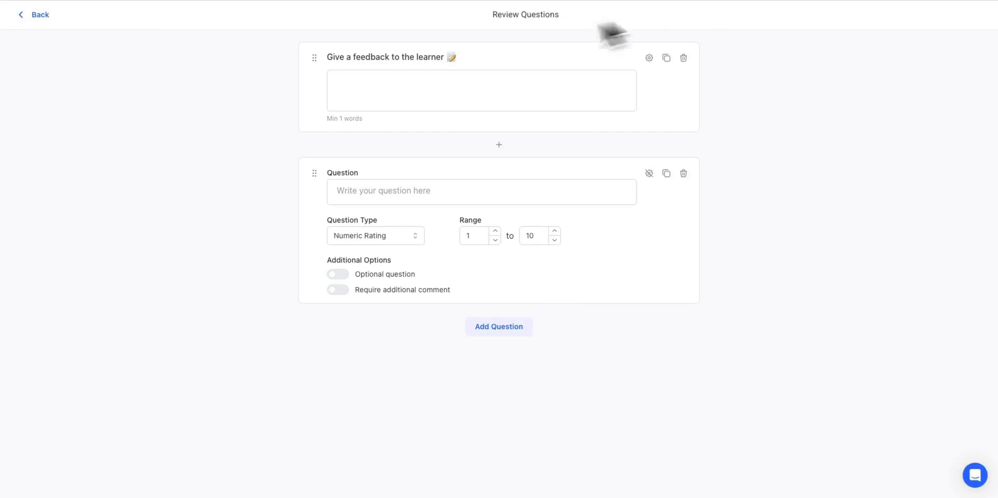
# - Replace the first review question's text with "Please review the submission based on clarity, depth, and completeness."
pyautogui.click(649, 58)
pyautogui.hotkey('ctrl', 'a')
pyautogui.write('Please review the submission based on clarity, depth, and completeness.')
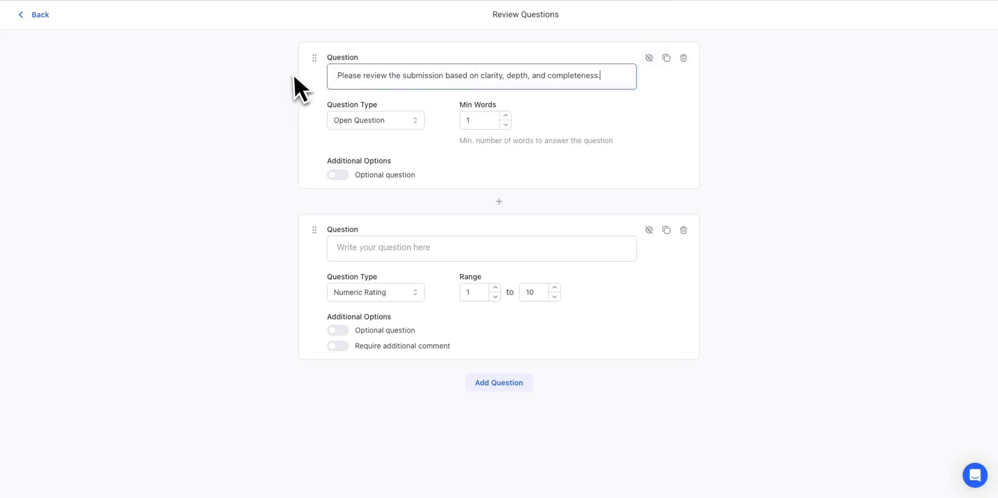
pyautogui.click(650, 59)
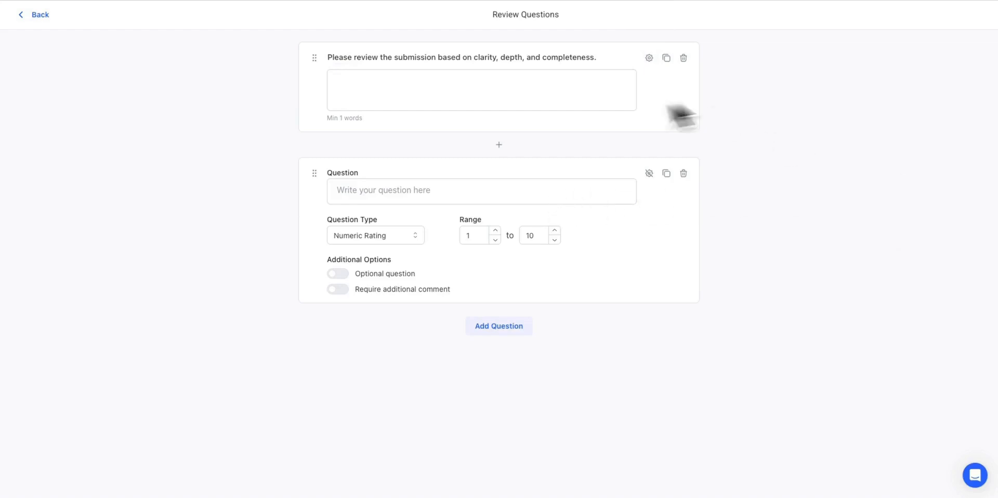
# - Word the numeric rating question "On a scale from 1 to 5, how clearly are the main ideas presented?" with a range of 1 to 5
pyautogui.click(476, 194)
pyautogui.write('On a scale from 1 to 5, how clearly are the main ideas presented?')
pyautogui.click(555, 240)
pyautogui.click(555, 240)
pyautogui.click(555, 239)
pyautogui.click(555, 239)
pyautogui.click(555, 240)
# - Add a Text Scale question reading "How would you rate the overall relevance and depth of the response?"
pyautogui.click(511, 327)
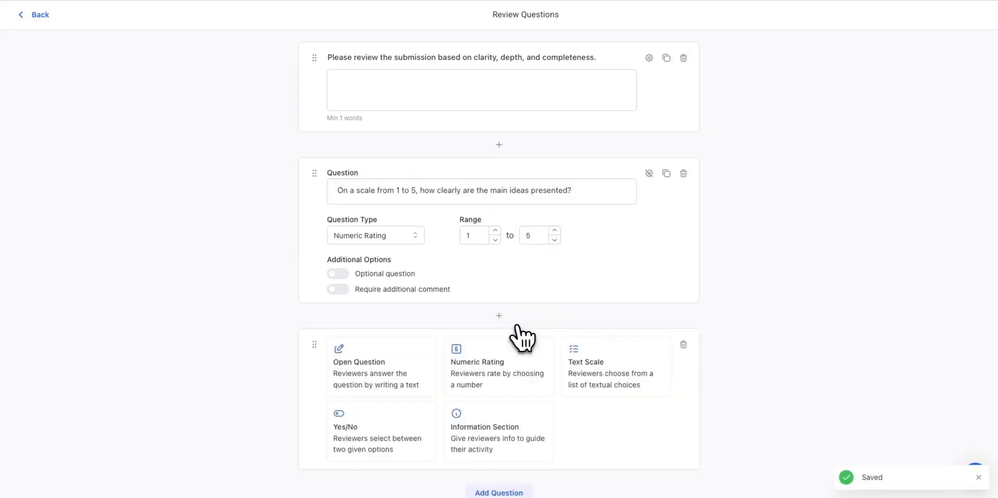
pyautogui.scroll(-1, 541, 323)
pyautogui.click(598, 356)
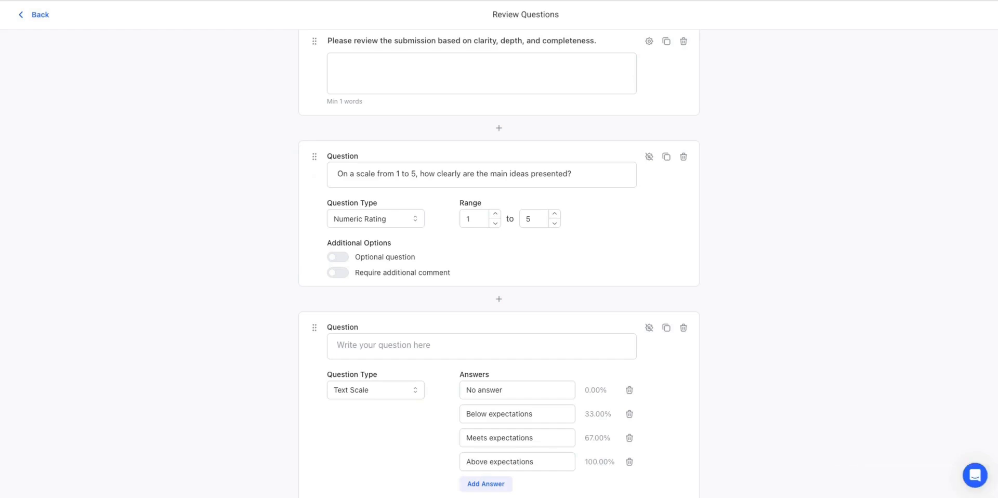
pyautogui.click(488, 349)
pyautogui.write('How would you rate the overall relevance and depth of the response?')
# - Rename the text scale question's answers in order to "Not addressed", "Poor", "Good" and "Excellent"
pyautogui.scroll(-2, 520, 359)
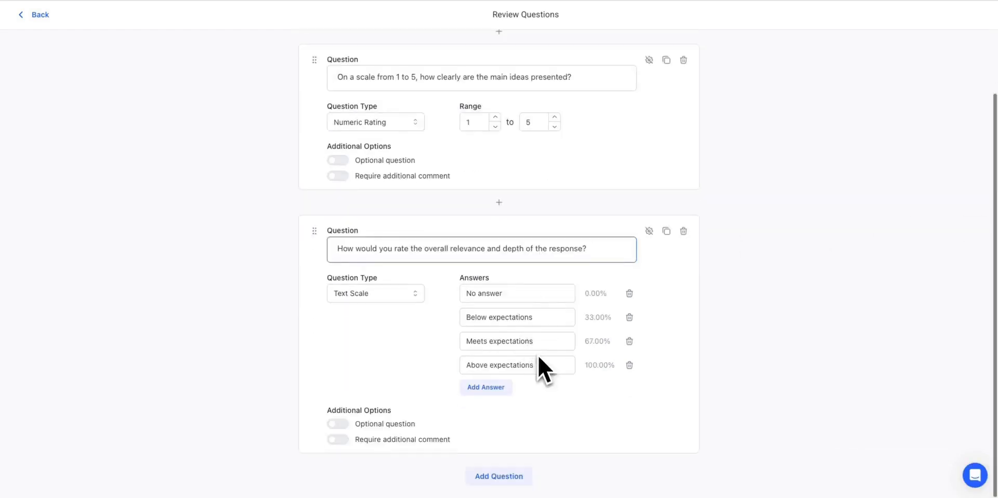
pyautogui.click(510, 292)
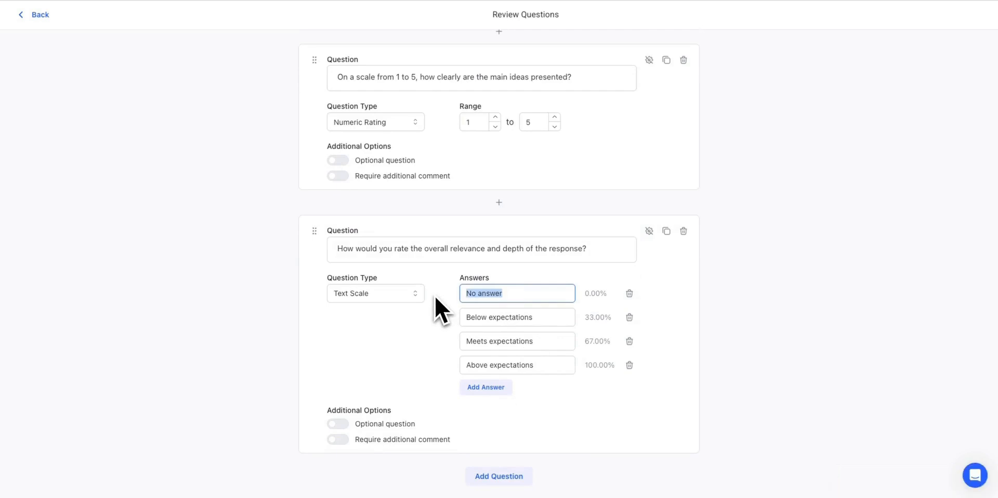
pyautogui.click(518, 298)
pyautogui.write('Not addressed')
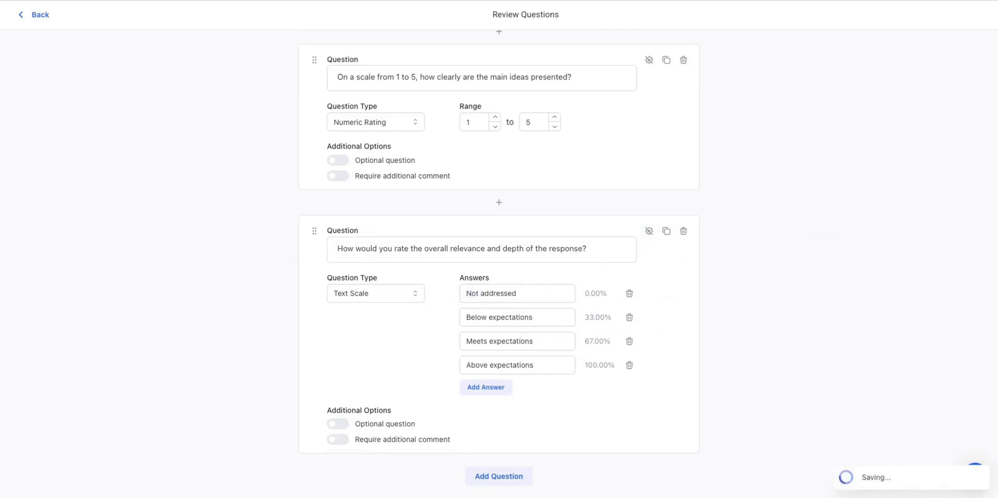
pyautogui.tripleClick(539, 320)
pyautogui.write('Poor')
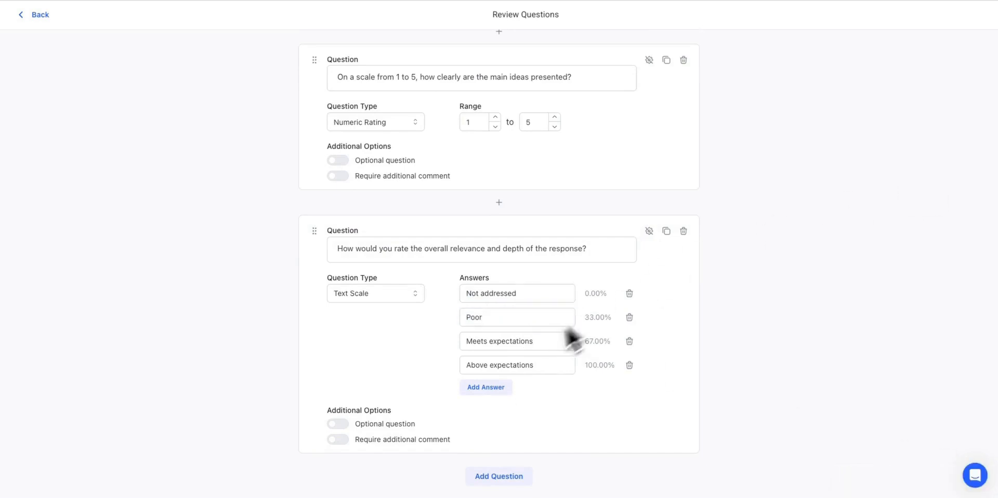
pyautogui.doubleClick(544, 341)
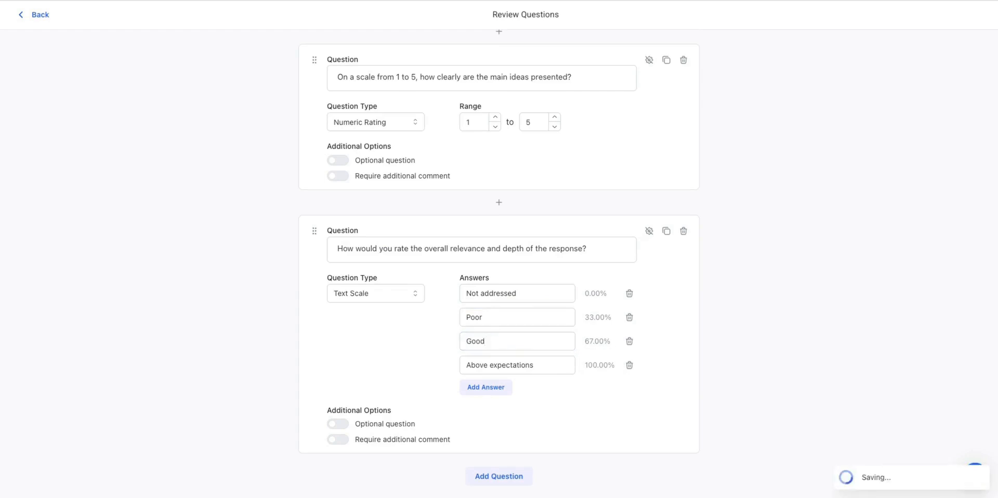
pyautogui.tripleClick(542, 364)
pyautogui.write('Excellent')
pyautogui.click(189, 349)
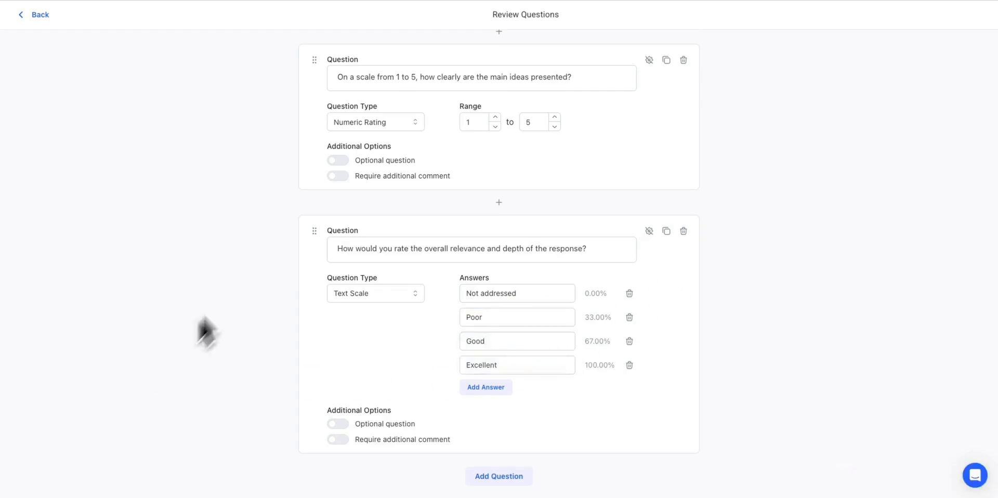
# - Return from the review questions to the Instructor Review activity's settings and look over its remaining options
pyautogui.scroll(2, 269, 243)
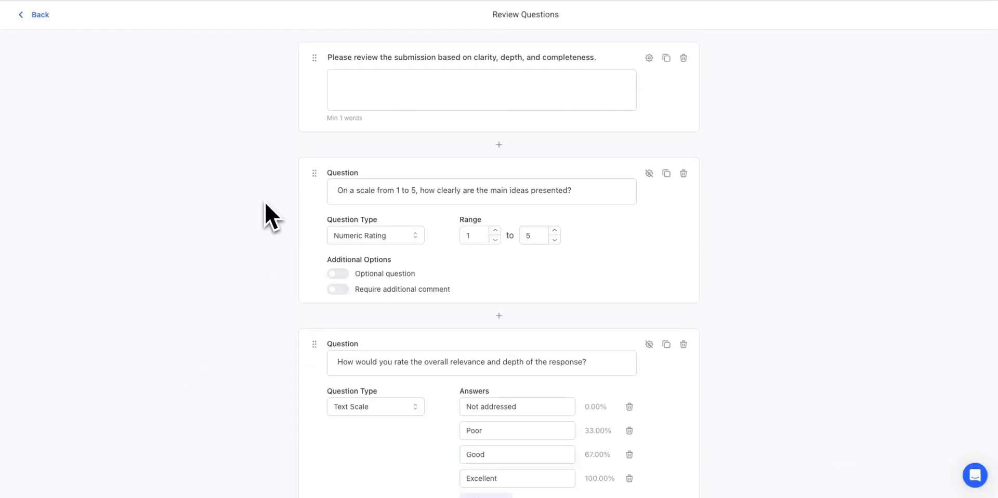
pyautogui.click(42, 15)
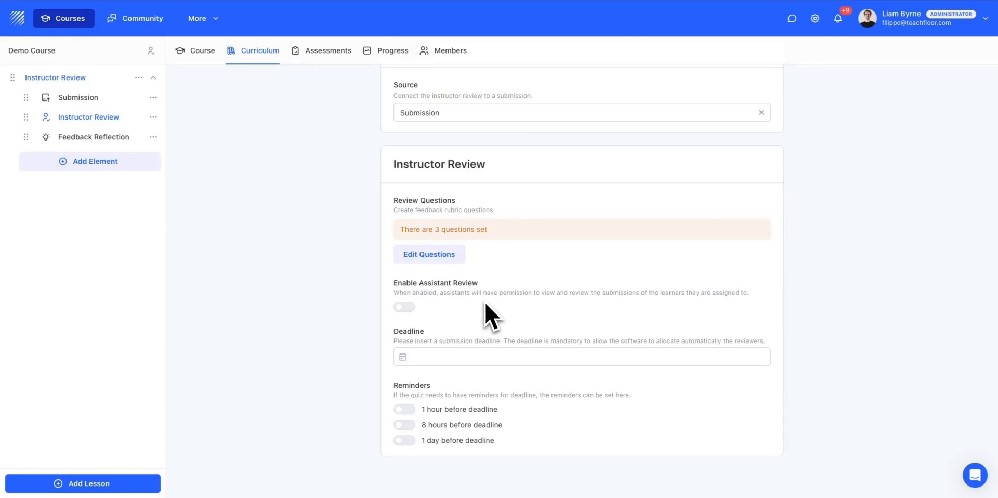
pyautogui.scroll(1, 314, 255)
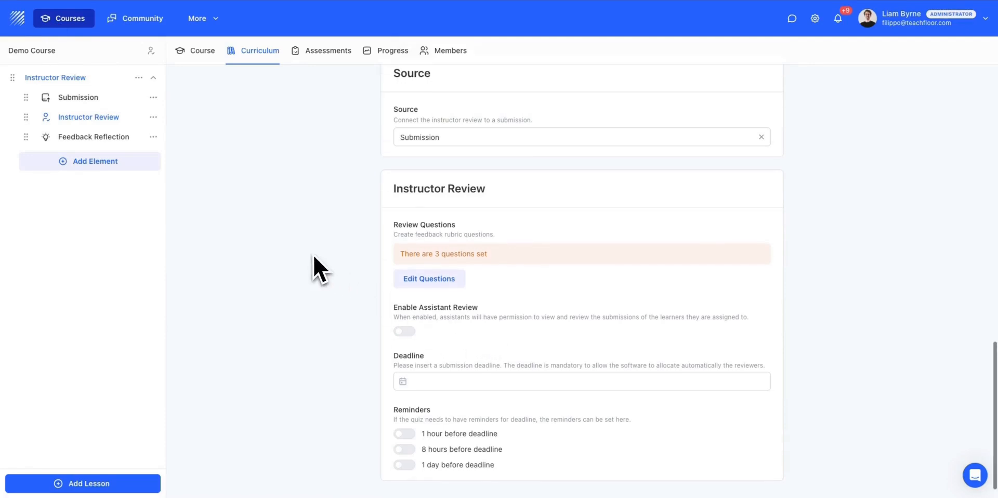
pyautogui.scroll(-1, 314, 254)
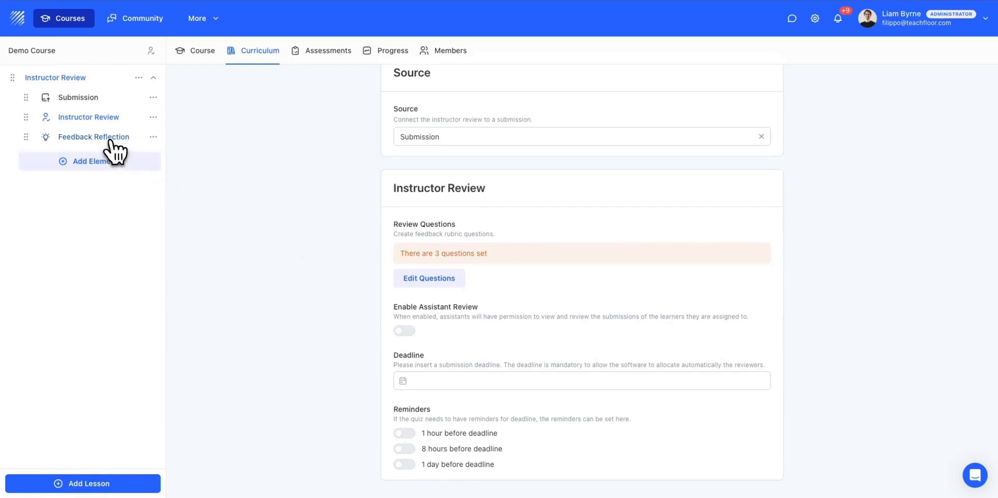
# - Enable reflection questions for the Feedback Reflection activity and check the preset questions
pyautogui.click(93, 137)
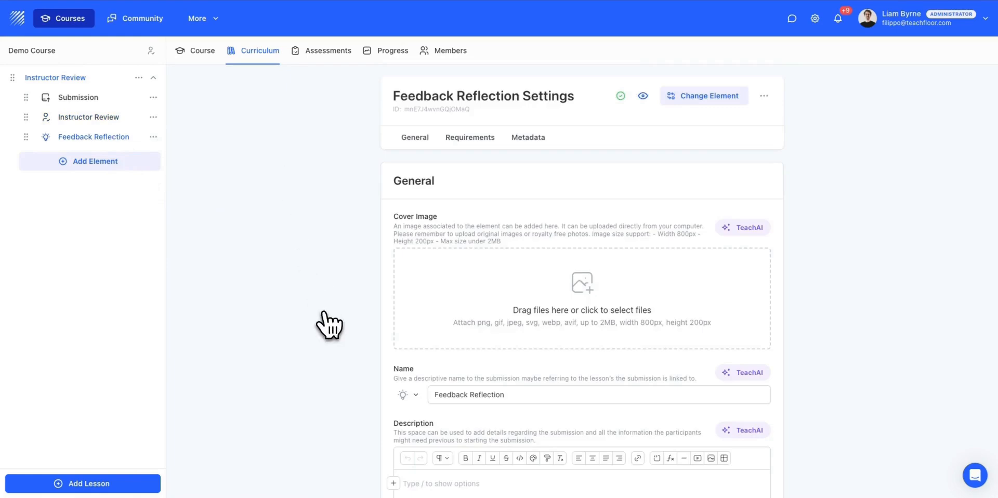
pyautogui.scroll(-14, 325, 320)
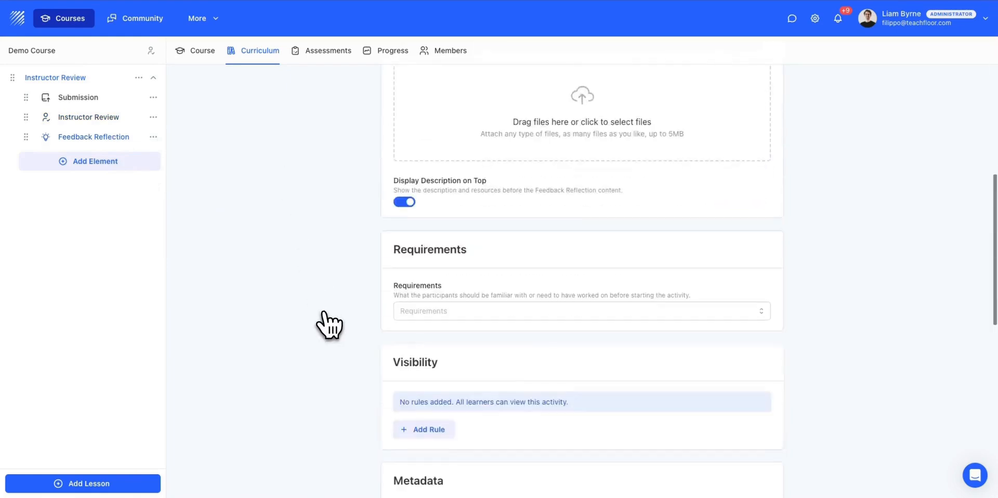
pyautogui.scroll(-7, 325, 320)
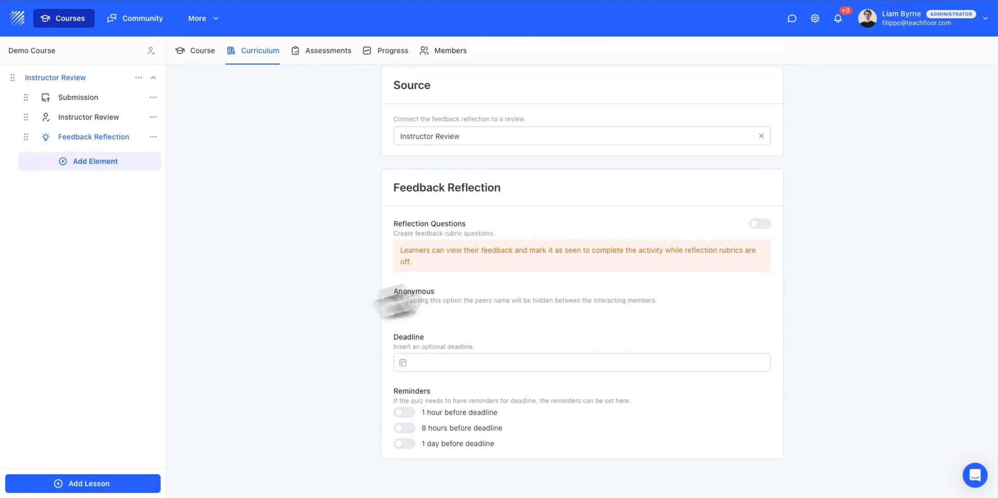
pyautogui.click(764, 226)
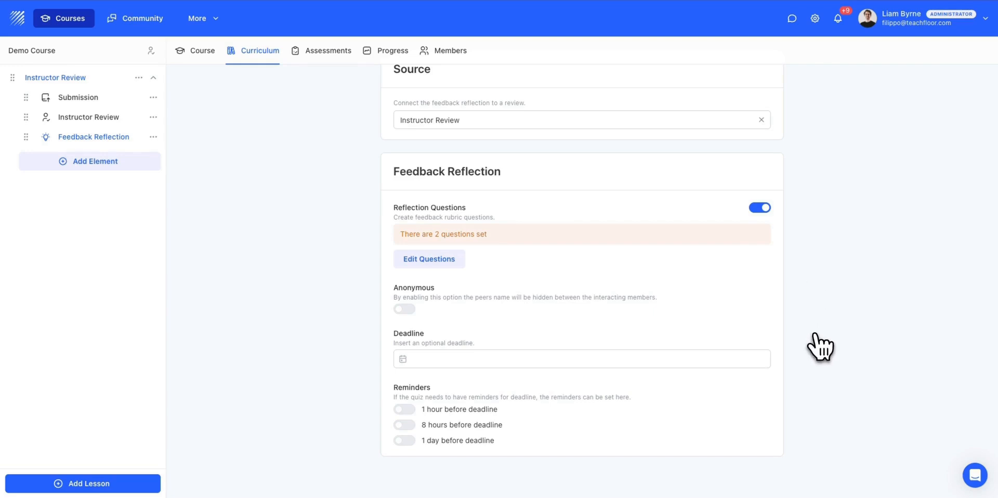
pyautogui.click(443, 260)
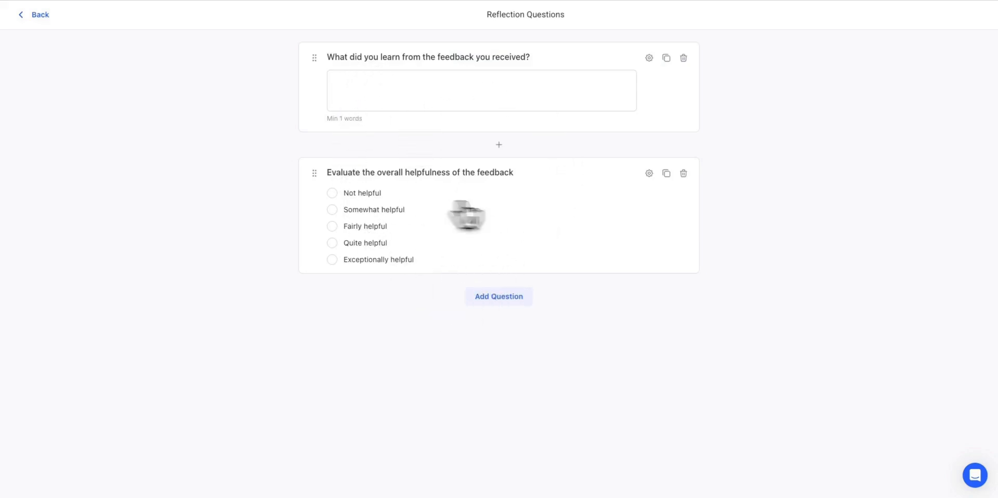
pyautogui.click(37, 14)
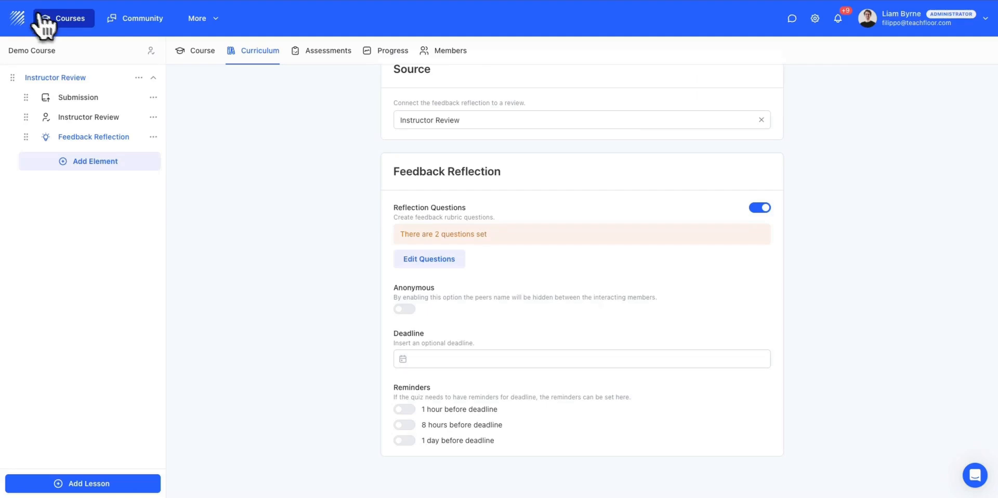
# - Preview the Feedback Reflection activity, and open the Submission activity in the same view
pyautogui.scroll(15, 334, 251)
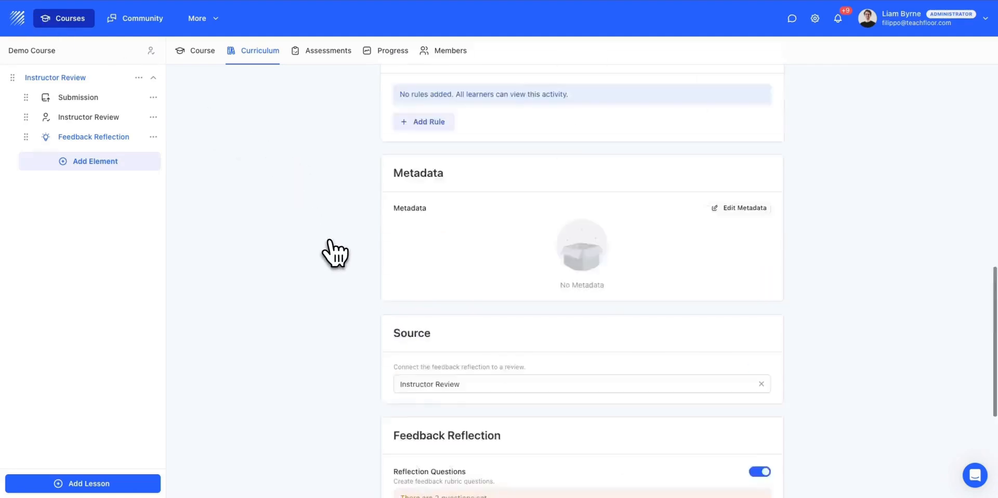
pyautogui.click(643, 101)
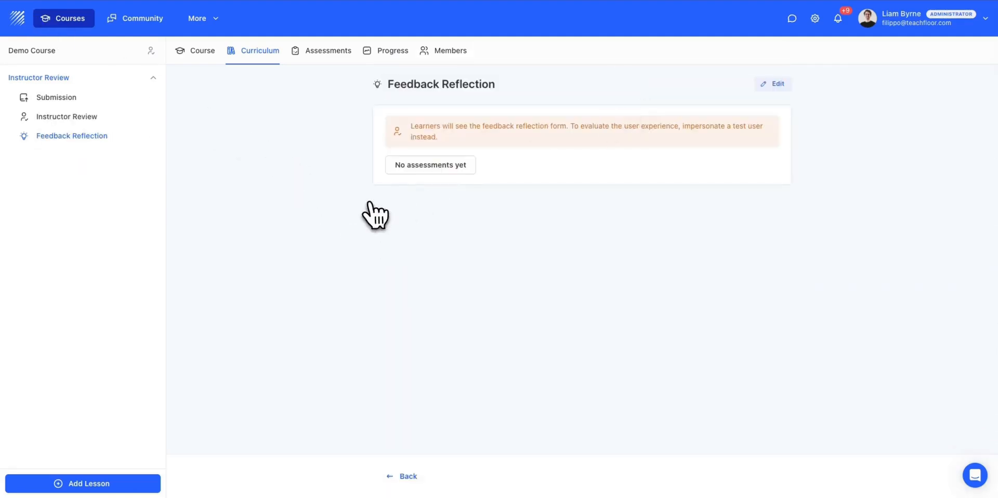
pyautogui.click(78, 97)
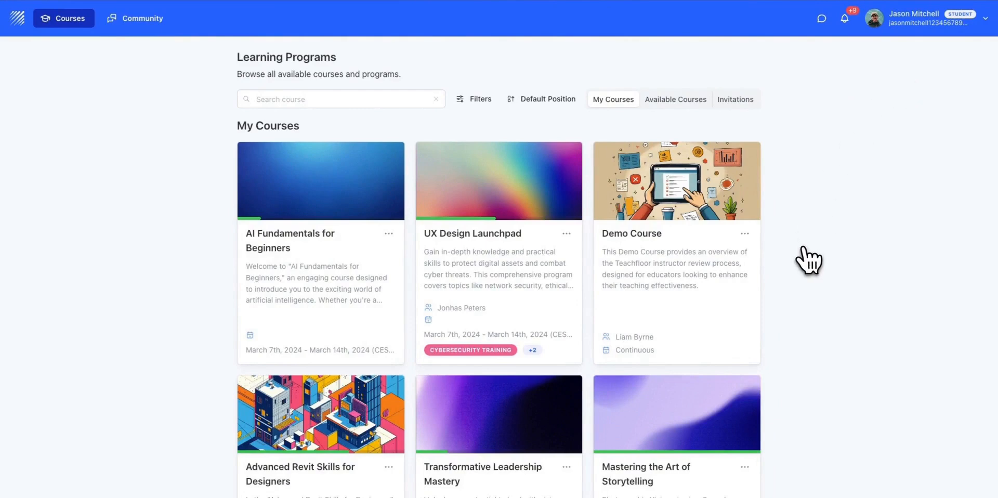
# - In the student session, open the Submission activity in the Demo Course curriculum
pyautogui.click(653, 216)
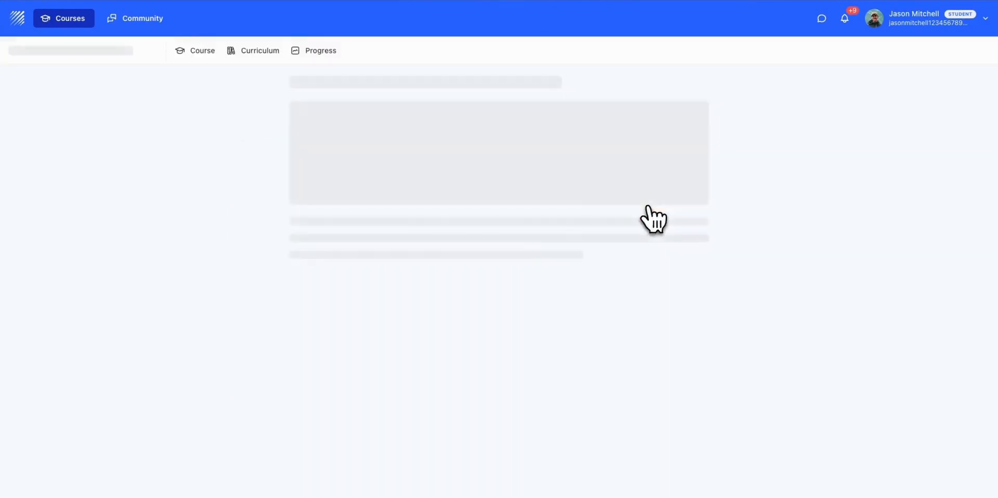
pyautogui.click(249, 58)
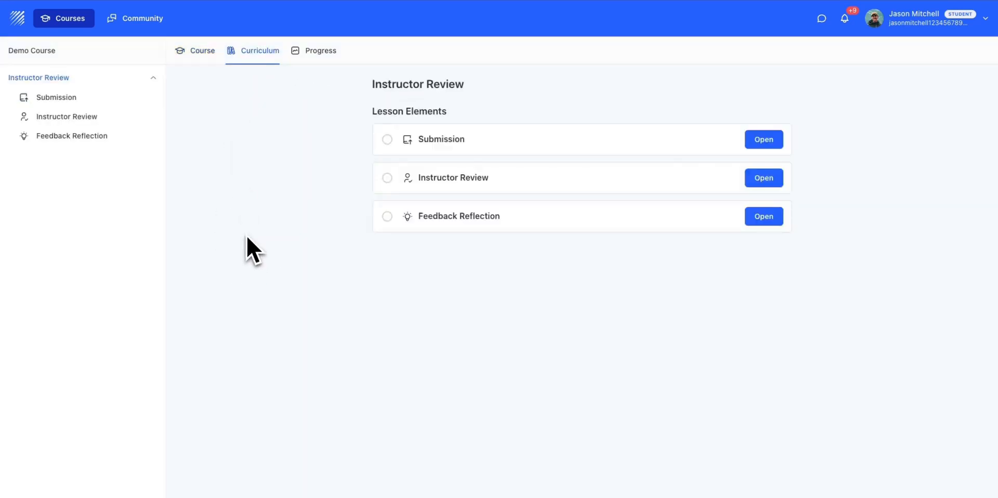
pyautogui.click(54, 98)
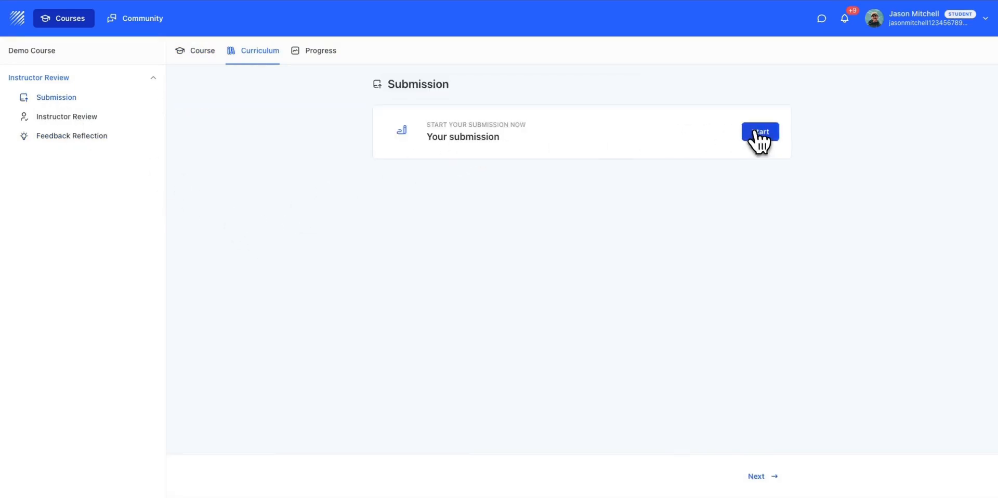
# - Submit "Text" as the student's work for the submission and return to the curriculum
pyautogui.click(757, 132)
pyautogui.click(385, 111)
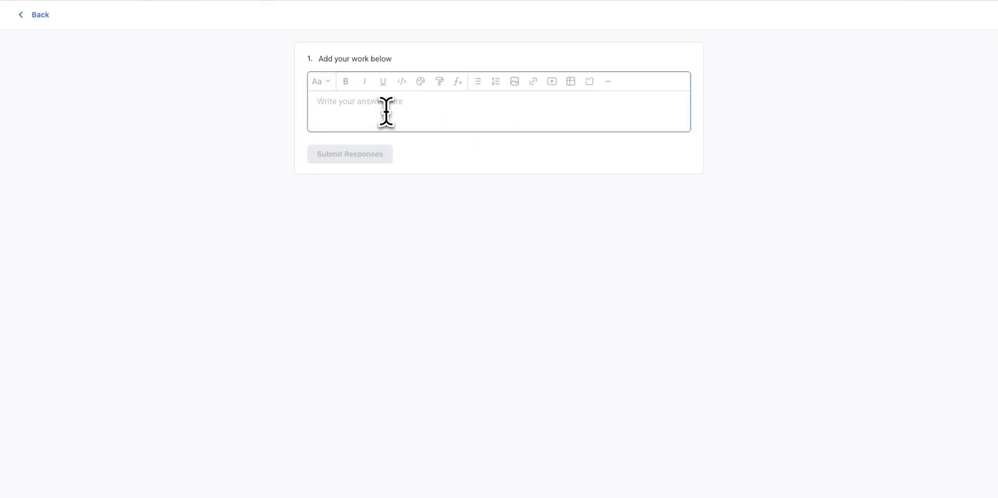
pyautogui.write('Text')
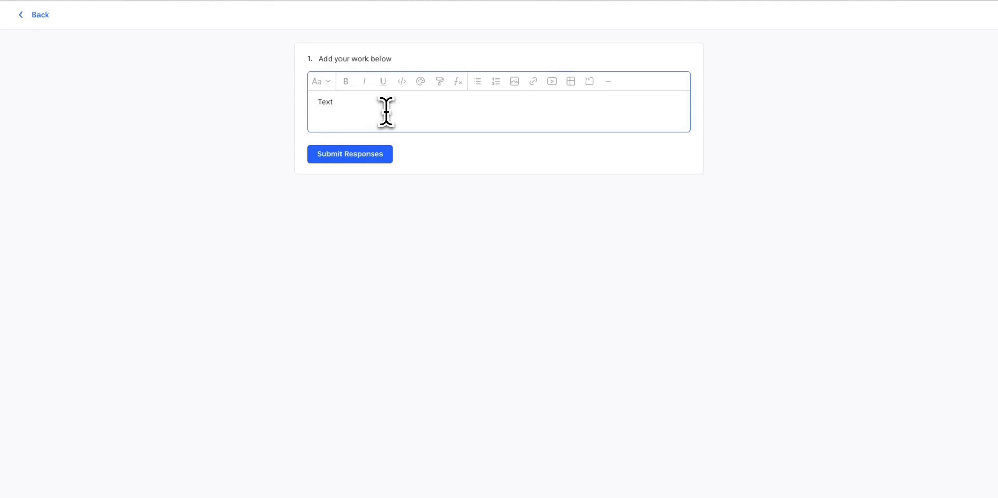
pyautogui.click(379, 159)
pyautogui.click(551, 258)
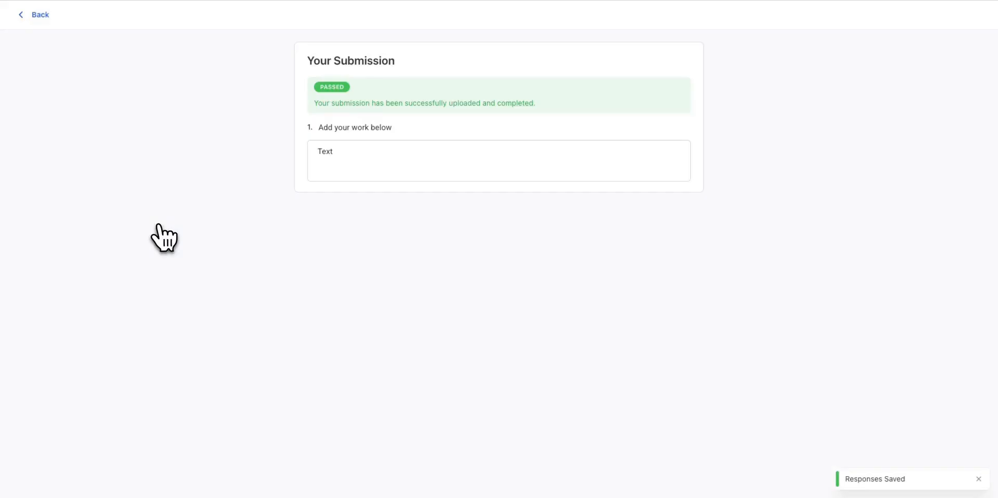
pyautogui.click(40, 14)
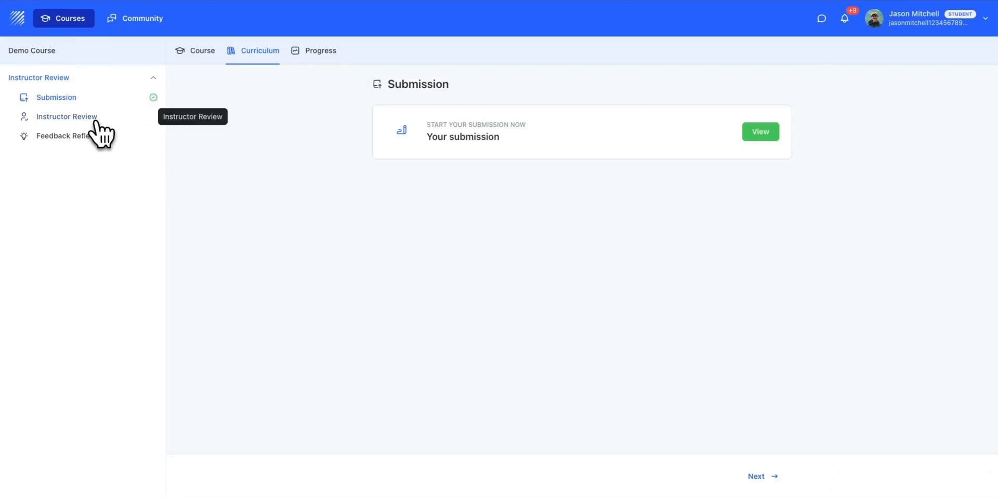
# - View the student's Instructor Review page, and start reviewing the student's submission from the administrator session
pyautogui.click(93, 117)
pyautogui.hotkey('ctrl', 'Left')
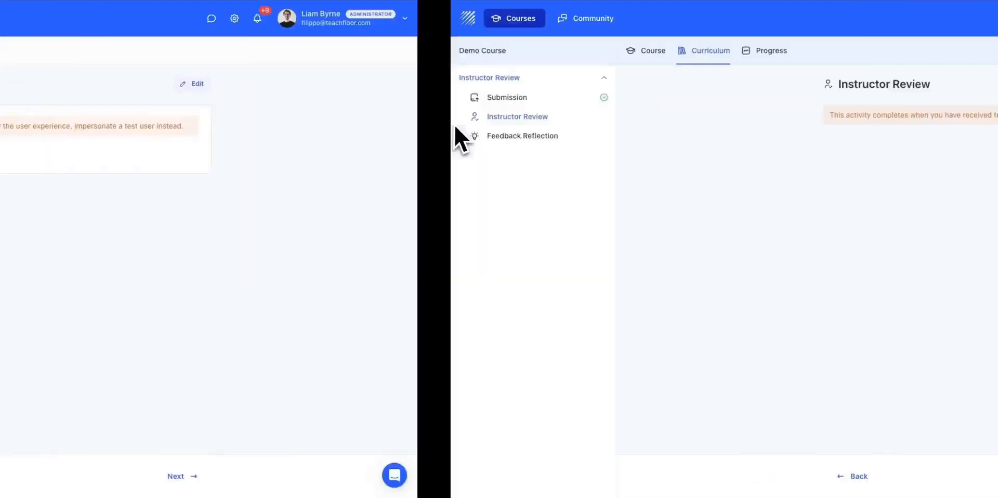
pyautogui.click(73, 117)
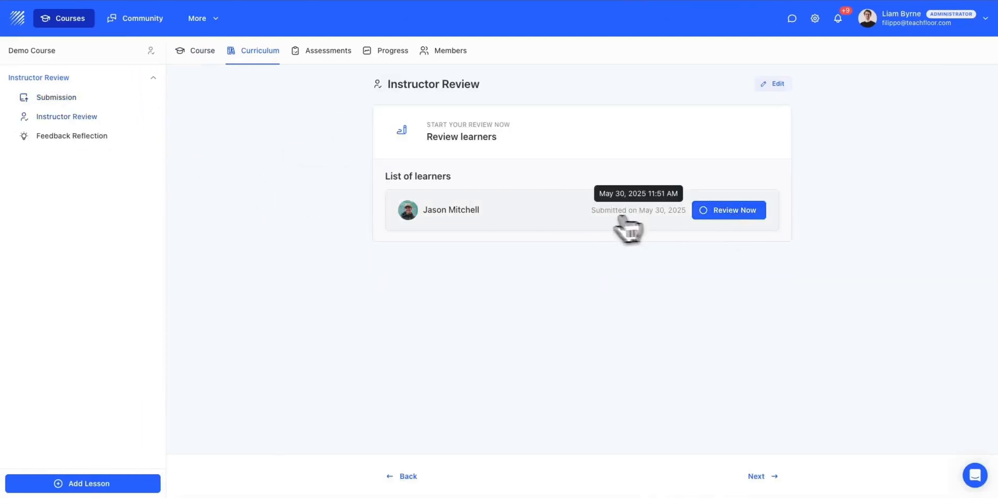
pyautogui.click(739, 213)
# - Submit the review with the comment "Great work", a rating of 4 and "Poor" for relevance and depth, and return to the learner list
pyautogui.click(738, 132)
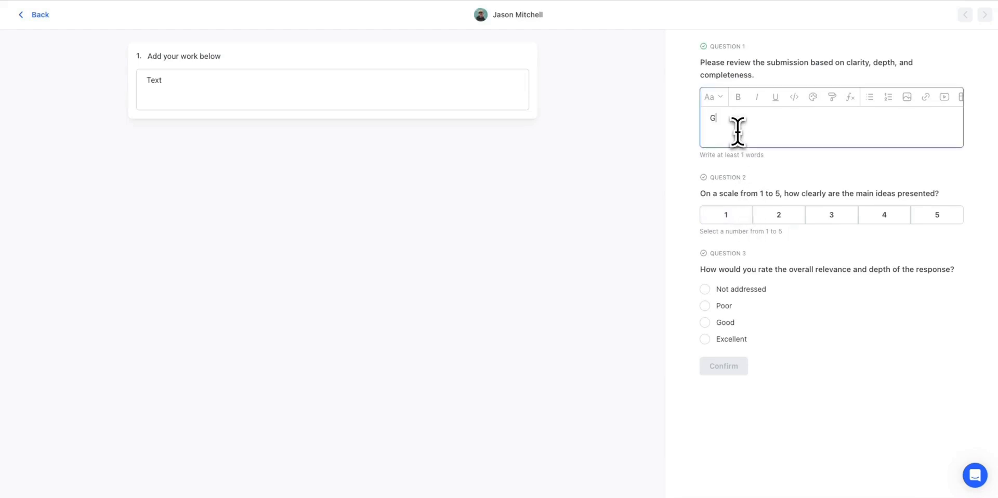
pyautogui.click(876, 212)
pyautogui.click(706, 306)
pyautogui.click(728, 364)
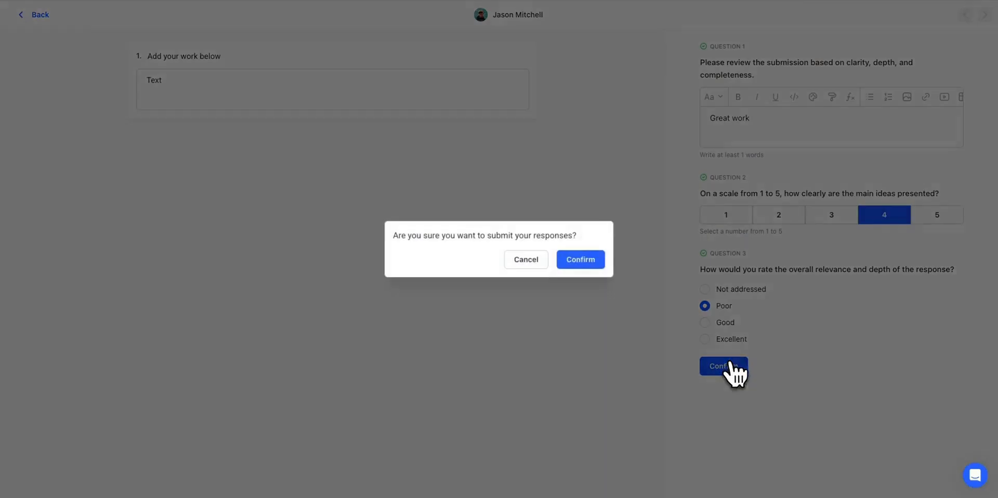
pyautogui.click(585, 262)
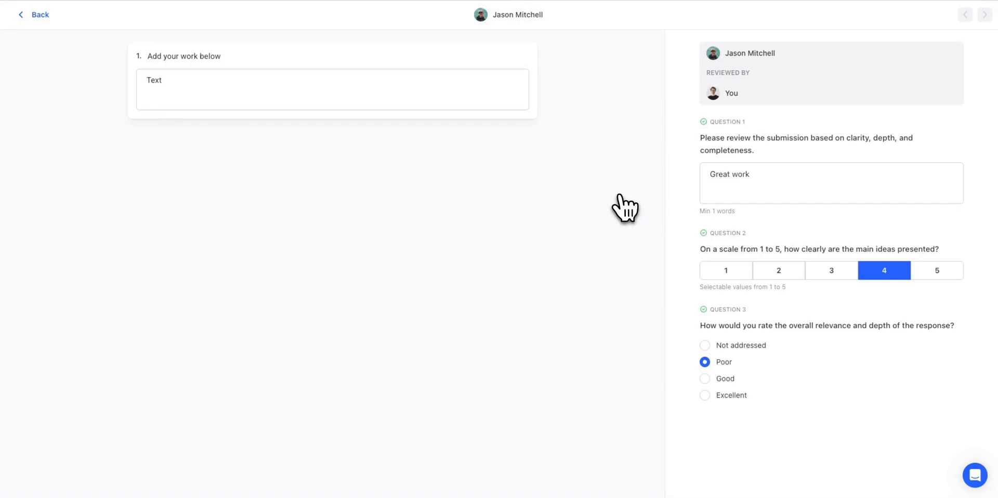
pyautogui.click(37, 15)
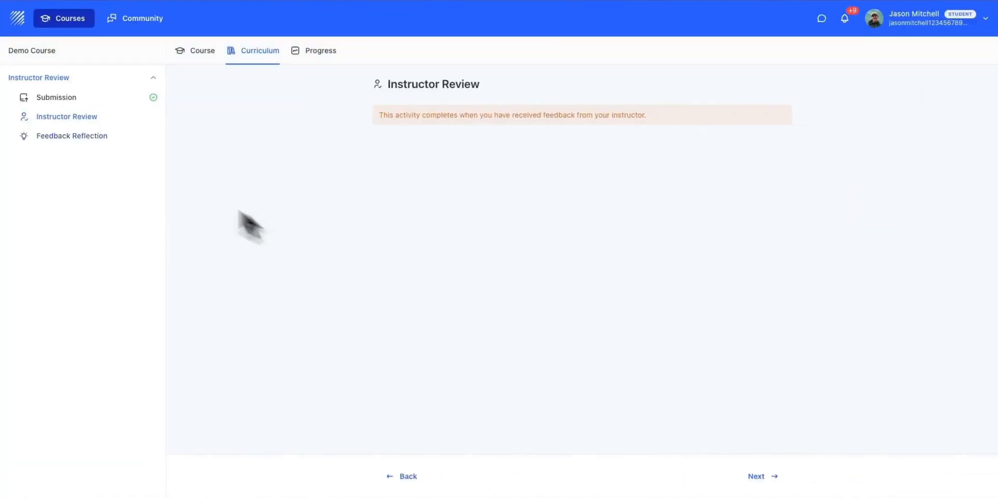
# - In the student session, open the Feedback Reflection activity and start reflecting on the feedback received from the instructor
pyautogui.click(89, 137)
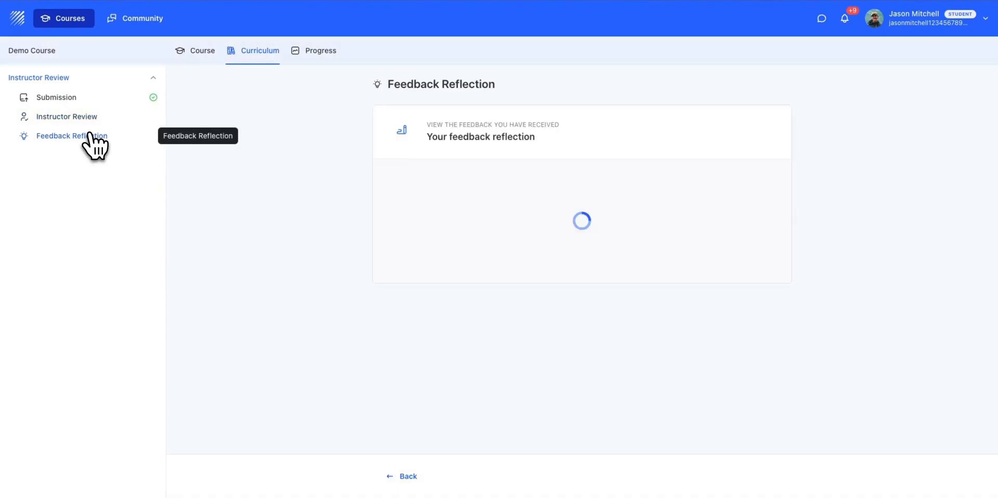
pyautogui.click(753, 235)
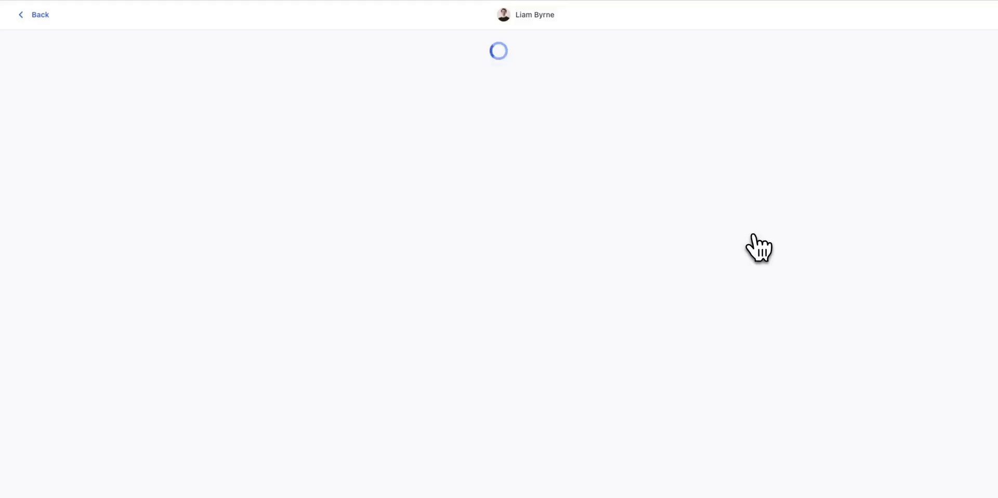
pyautogui.scroll(-5, 760, 307)
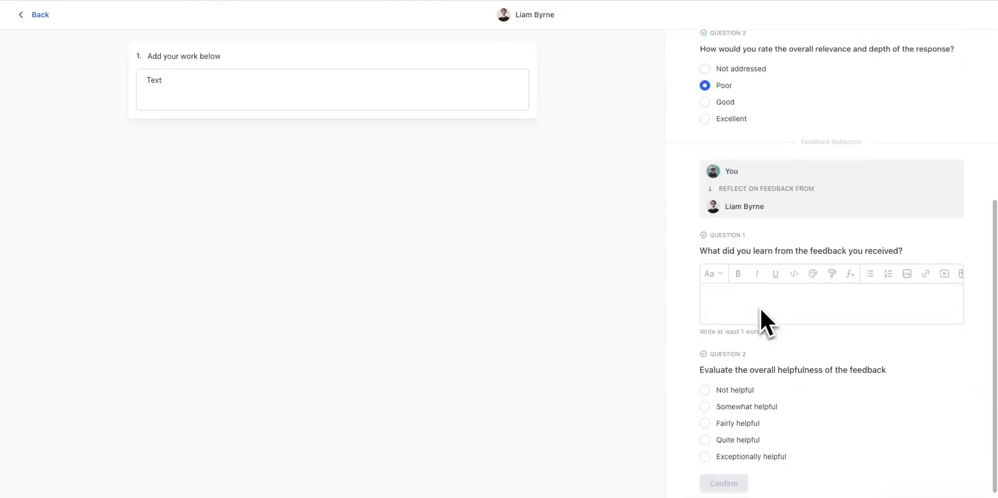
# - Submit the reflection "I learned which parts of my work were clear and effective, and where I need to improve for next time." with helpfulness "Quite helpful"
pyautogui.click(759, 306)
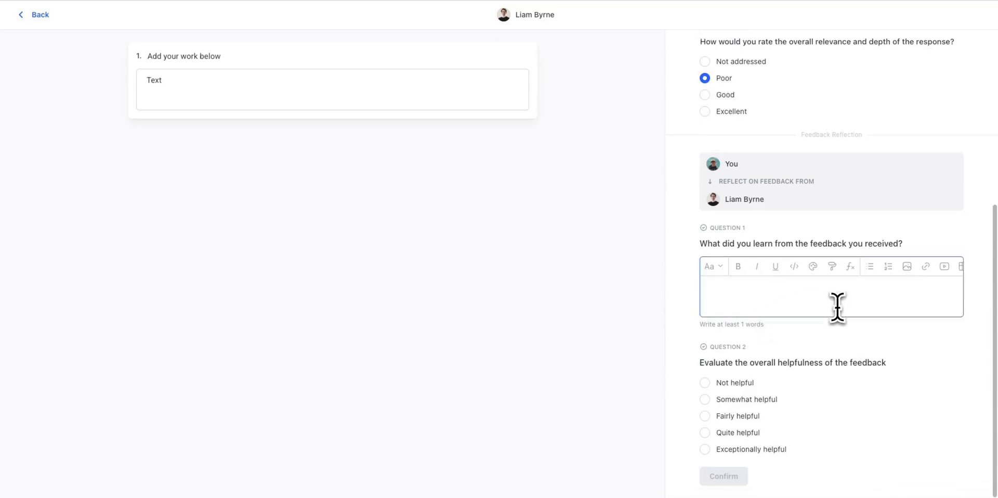
pyautogui.write('I learned which parts of my work were clear and effective, and where I need to improve for next time.')
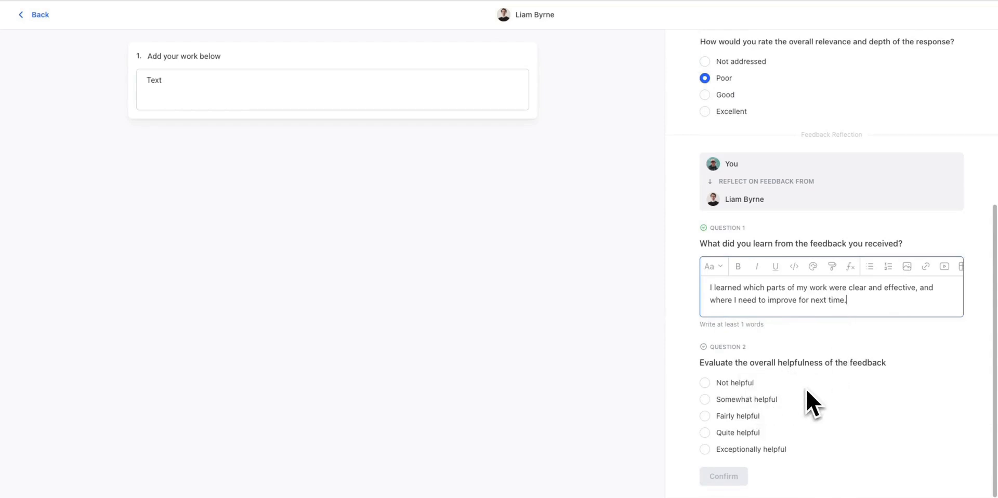
pyautogui.click(747, 434)
pyautogui.click(728, 477)
pyautogui.click(582, 263)
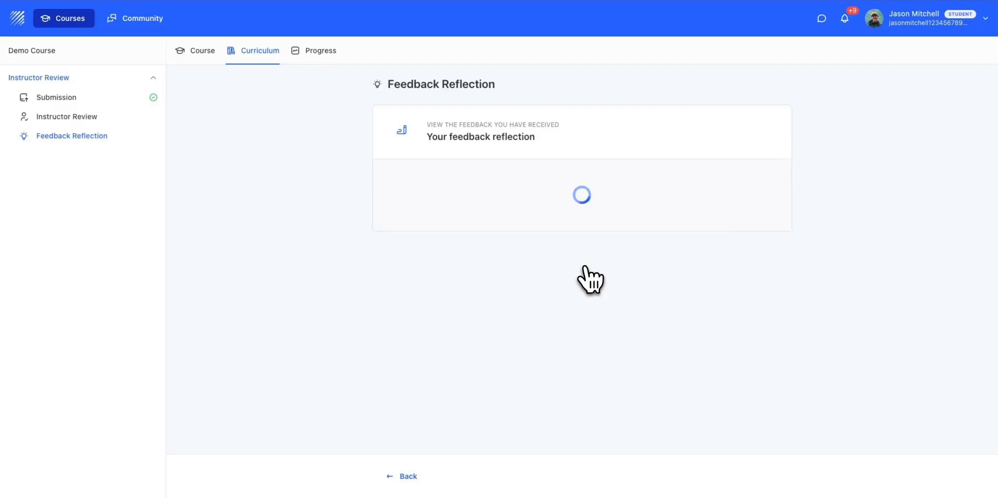
# - In the administrator session, open the student's Feedback Reflection assessment and examine the reflection answers
pyautogui.hotkey('ctrl', 'Left')
pyautogui.click(96, 140)
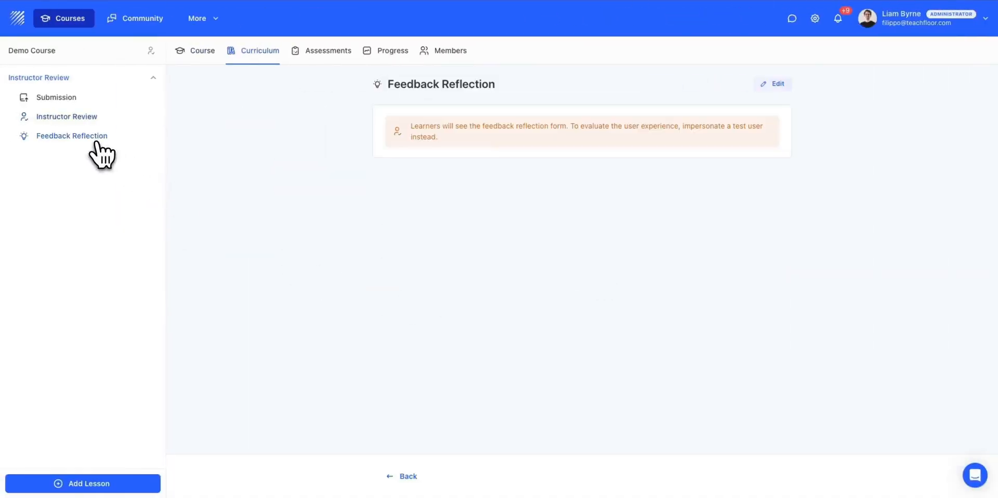
pyautogui.click(455, 165)
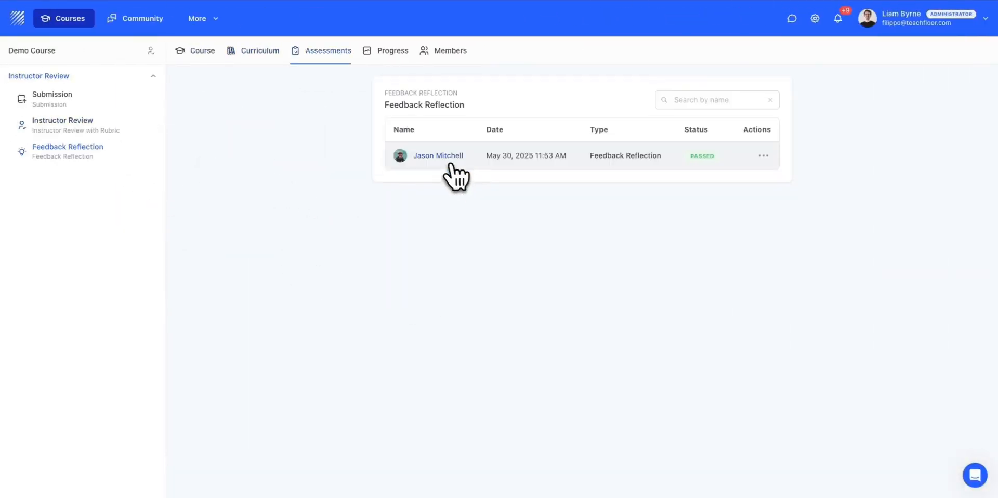
pyautogui.click(453, 167)
pyautogui.scroll(-5, 831, 323)
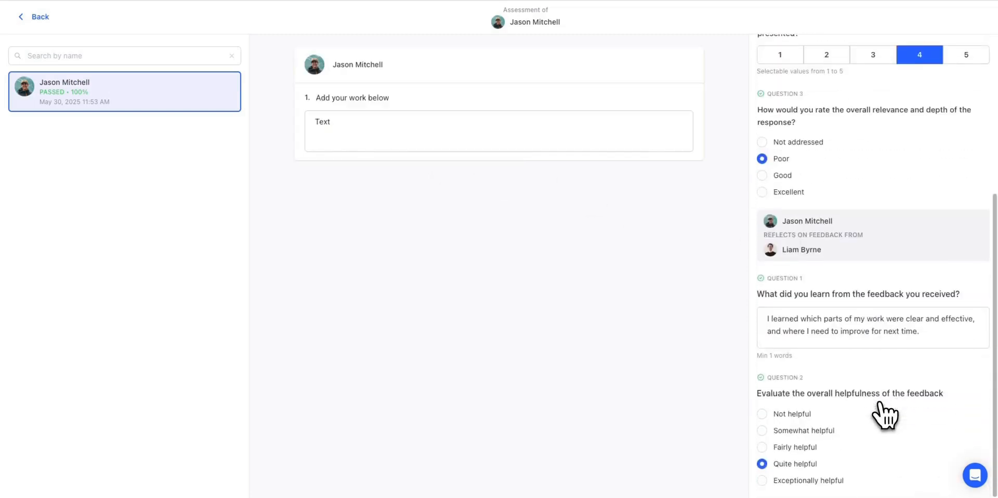